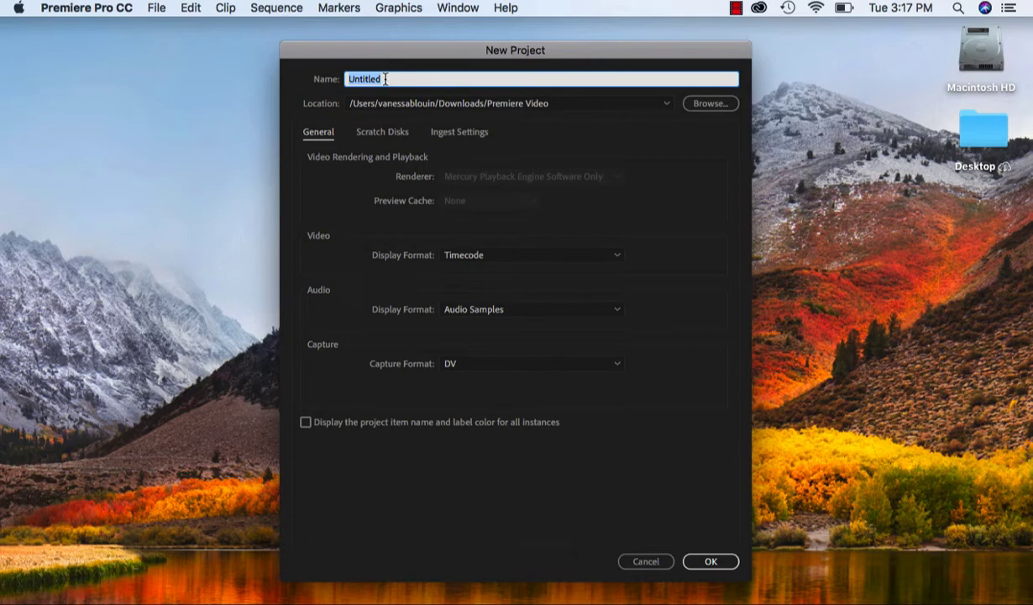
- Create a new project named with the owner's surname followed by "-video1", keeping the Premiere Video folder as its location
{"action": "type", "text": "Blouin-video1"}
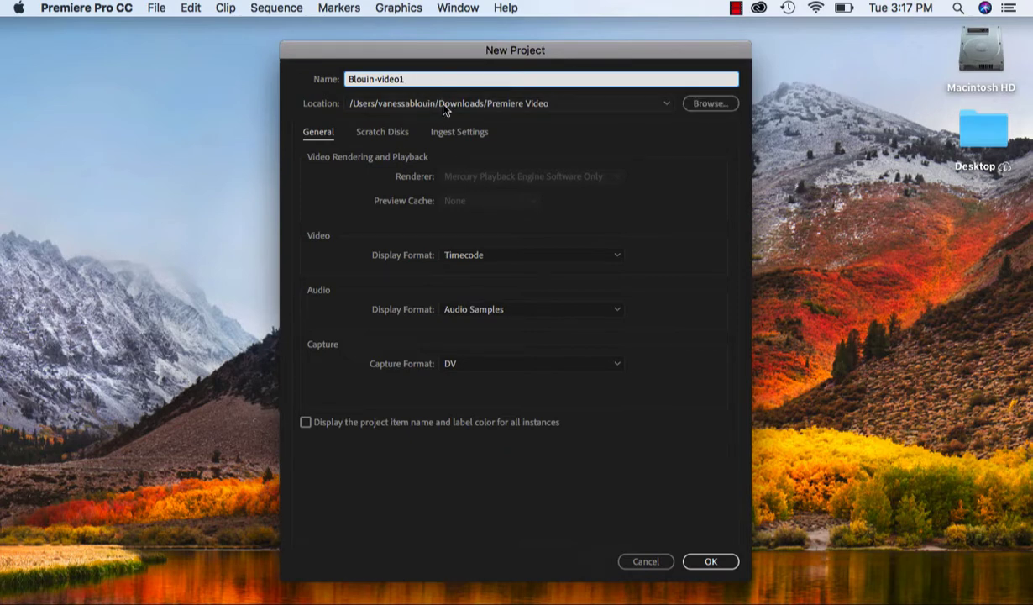
{"action": "left_click", "coordinate": [718, 562]}
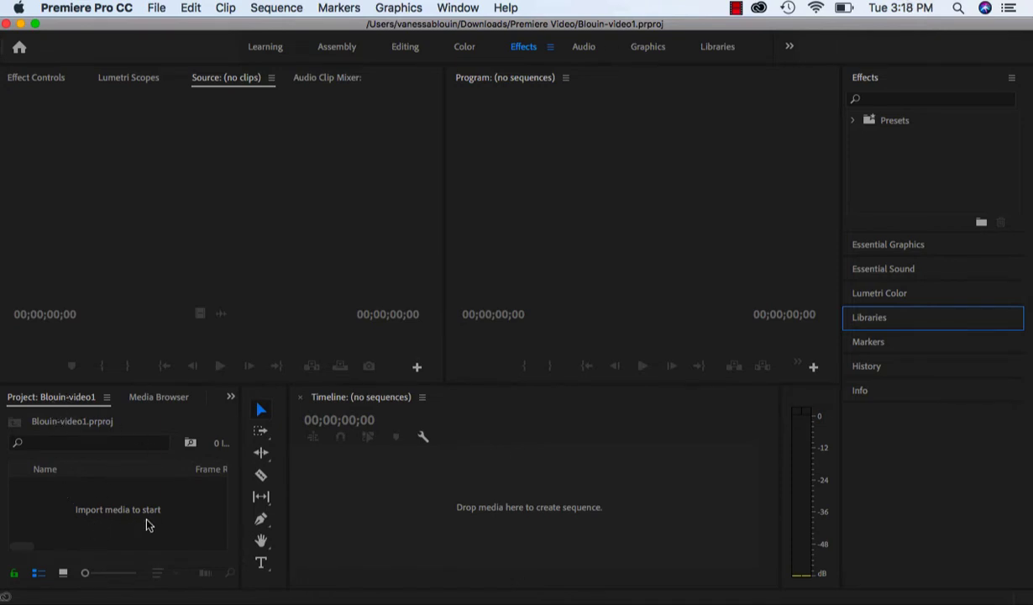
- Import the three MP3 files from the Sounds folder: bensound-summer, Firecrackers and Fireworks Finale
{"action": "left_click", "coordinate": [157, 8]}
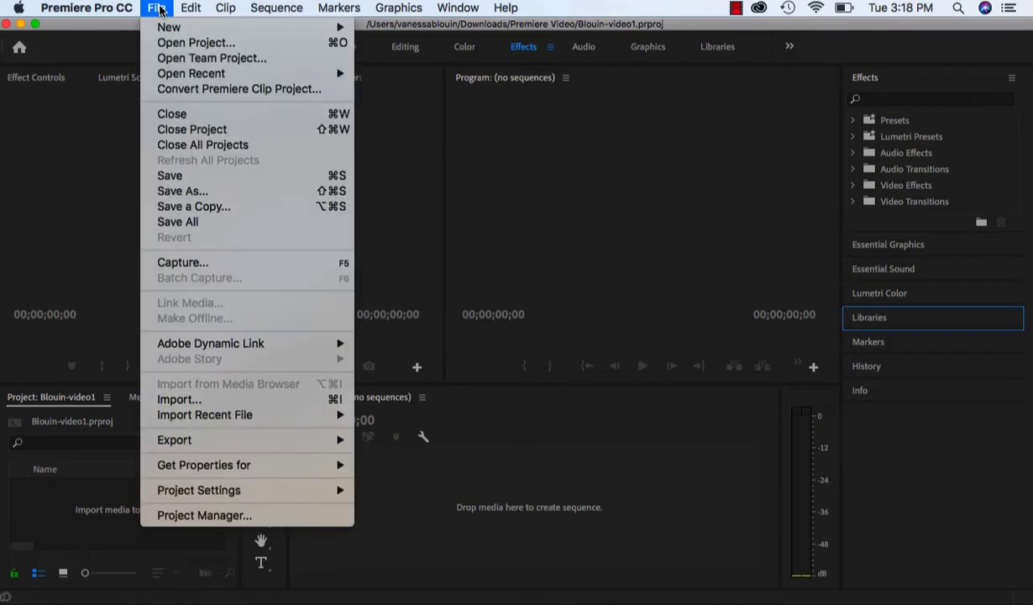
{"action": "left_click", "coordinate": [208, 398]}
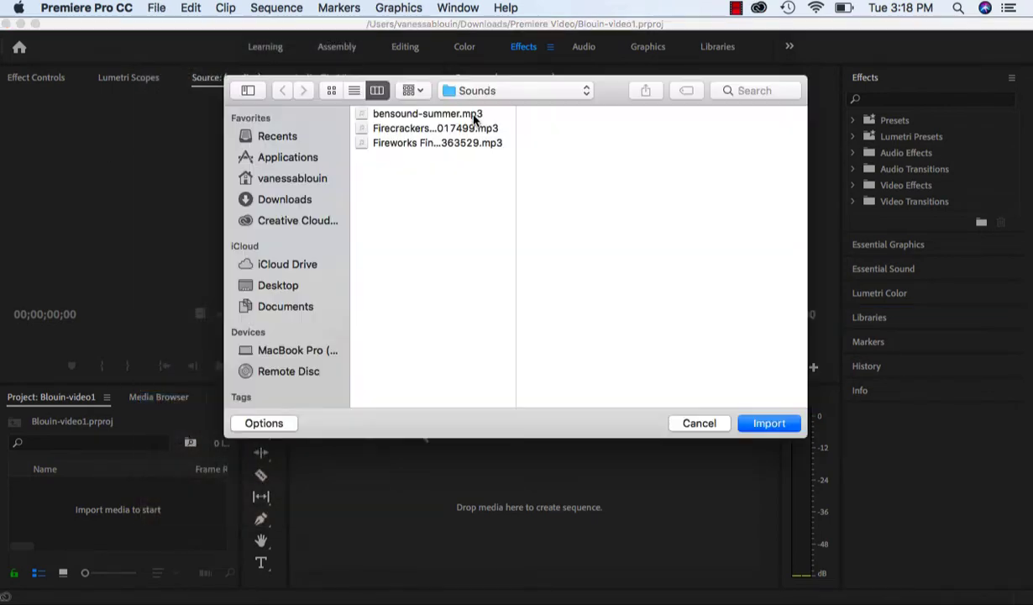
{"action": "left_click", "coordinate": [454, 112]}
{"action": "left_click", "coordinate": [461, 144], "text": "shift"}
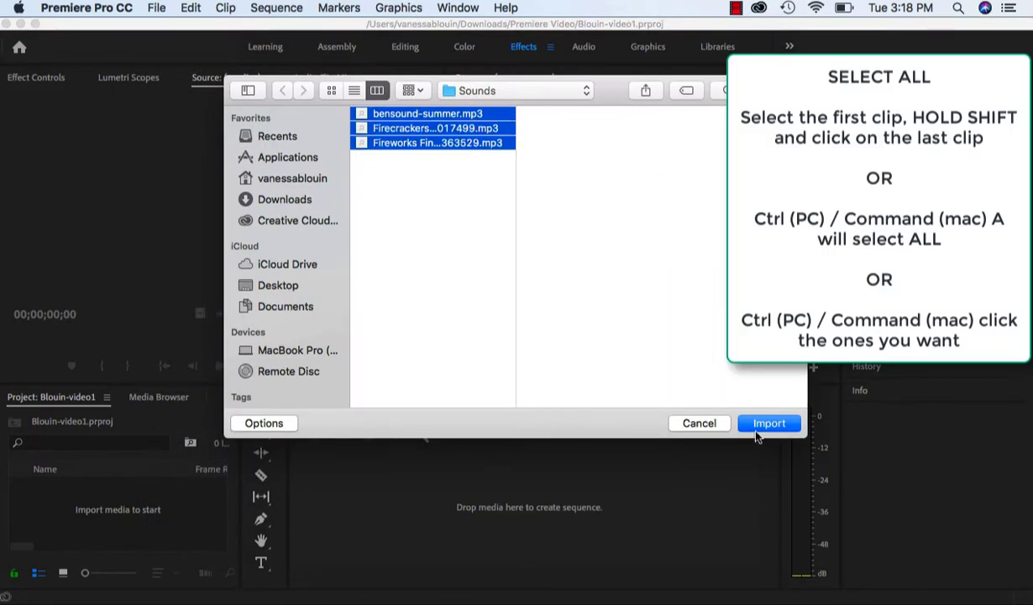
{"action": "left_click", "coordinate": [767, 421]}
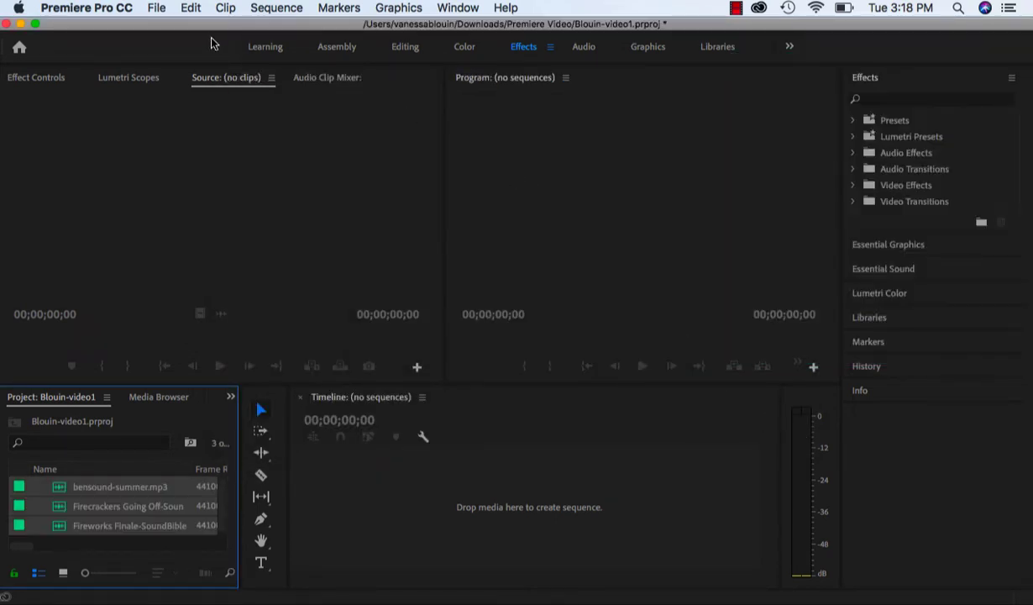
- Import the eight video clips 01-Fireworks.mp4 through 08-Fireworks.mp4 from the Premiere Video folder
{"action": "left_click", "coordinate": [157, 9]}
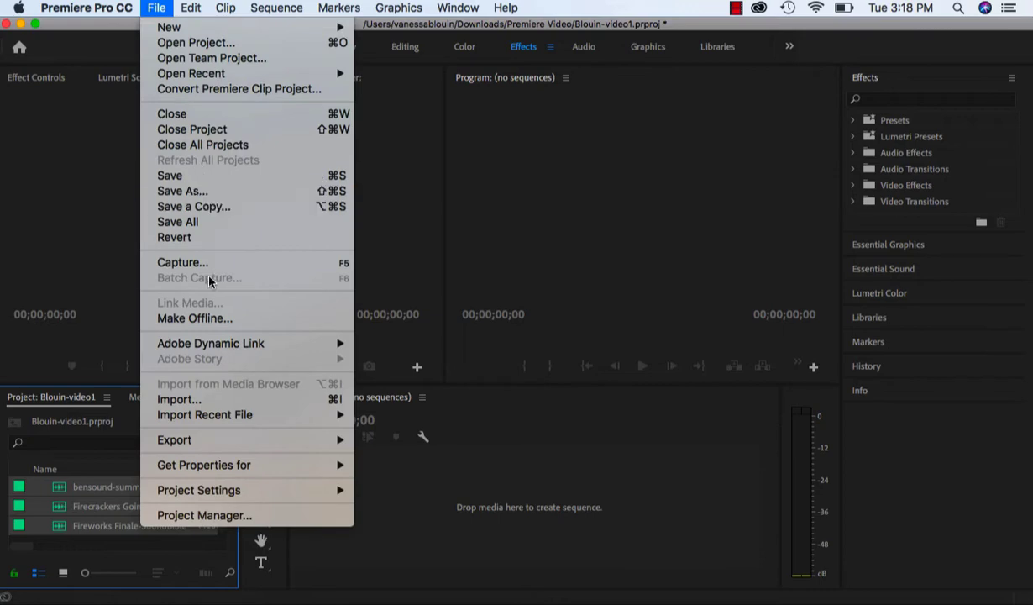
{"action": "left_click", "coordinate": [178, 399]}
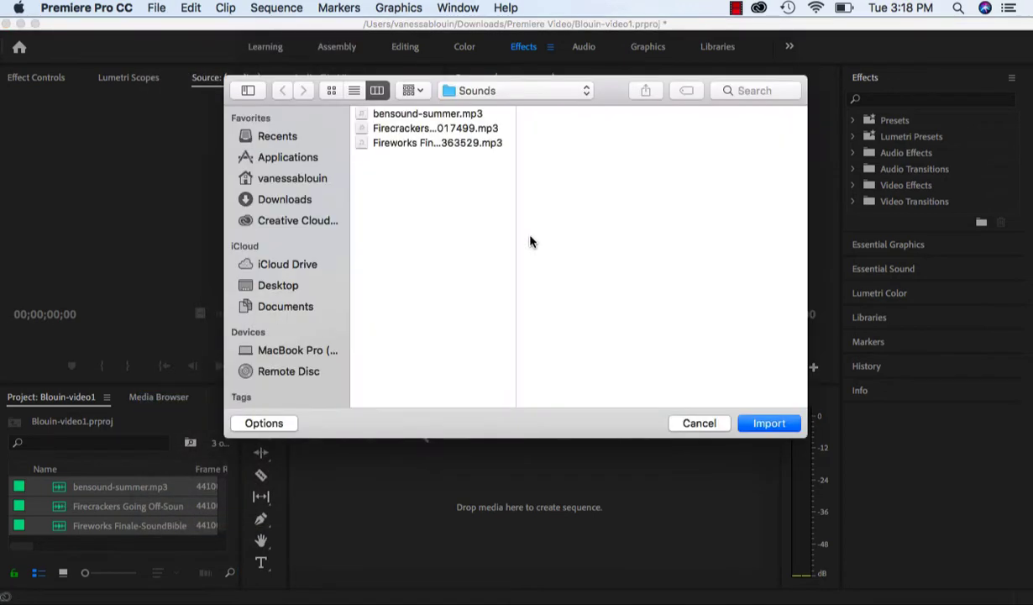
{"action": "left_click", "coordinate": [527, 90]}
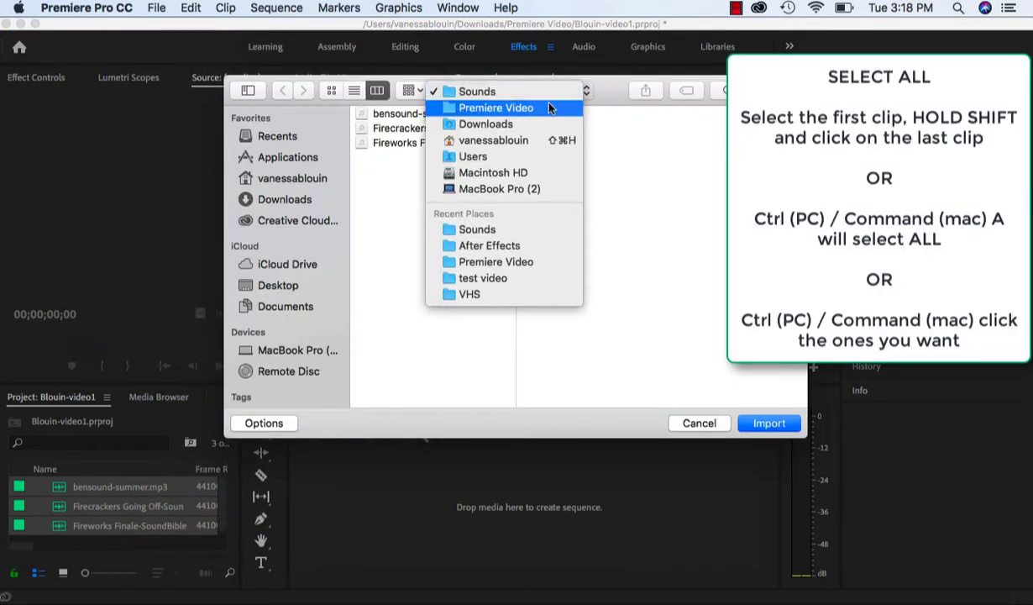
{"action": "left_click", "coordinate": [550, 107]}
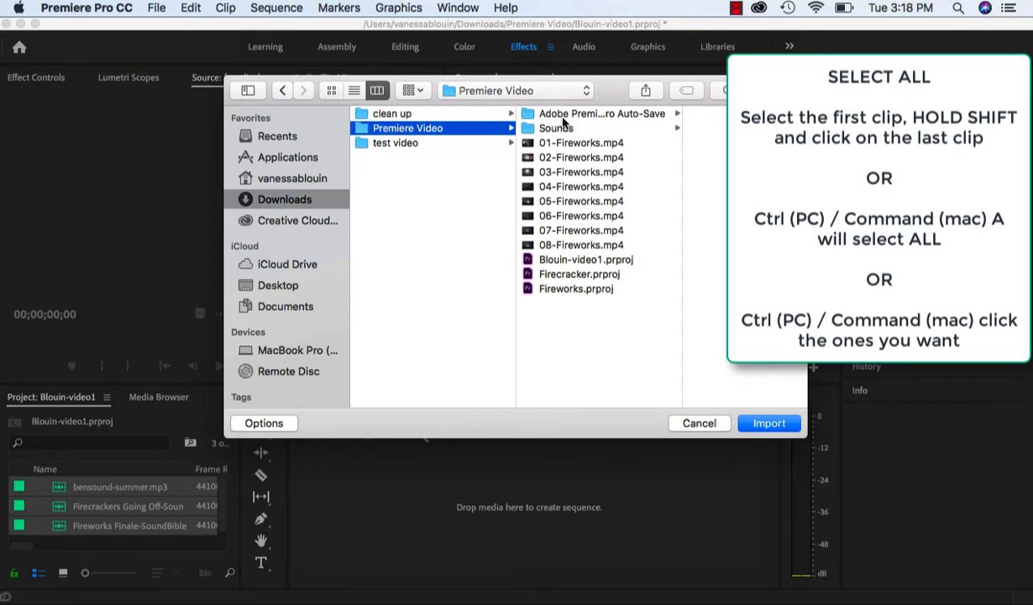
{"action": "left_click", "coordinate": [554, 128]}
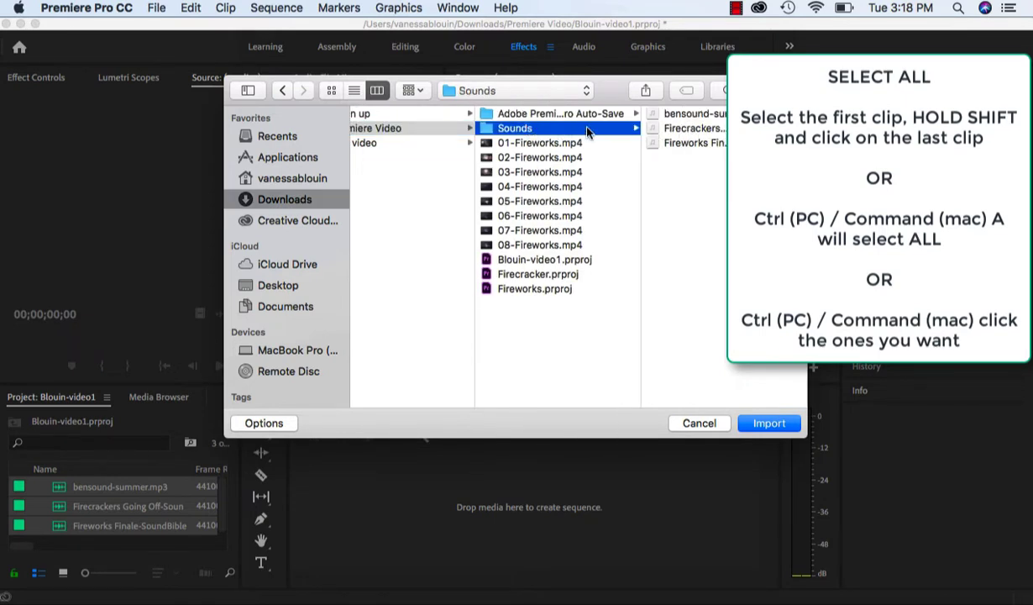
{"action": "left_click", "coordinate": [554, 143]}
{"action": "left_click", "coordinate": [550, 245], "text": "shift"}
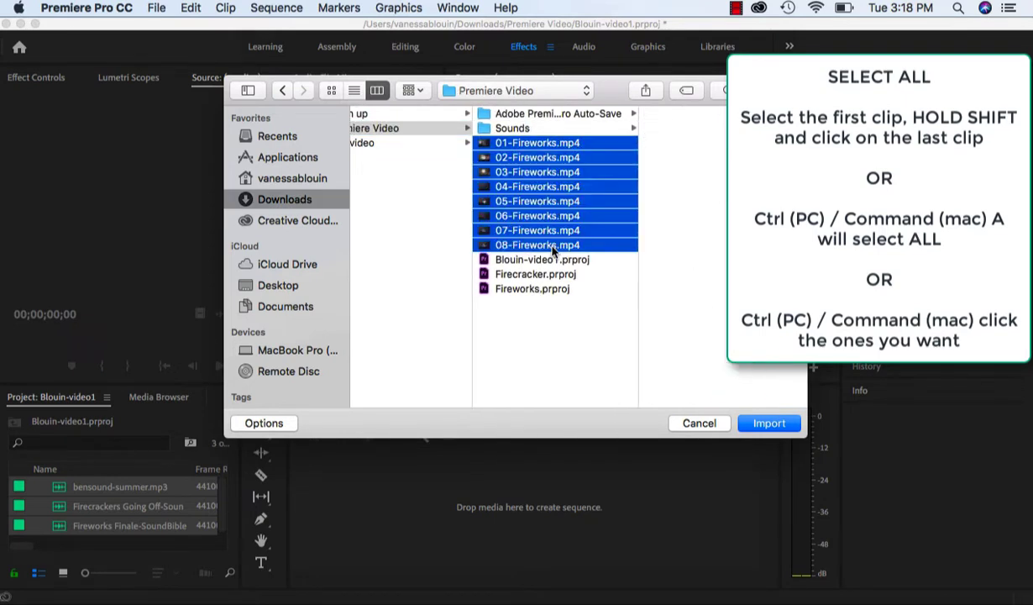
{"action": "left_click", "coordinate": [593, 142]}
{"action": "left_click", "coordinate": [591, 230], "text": "shift"}
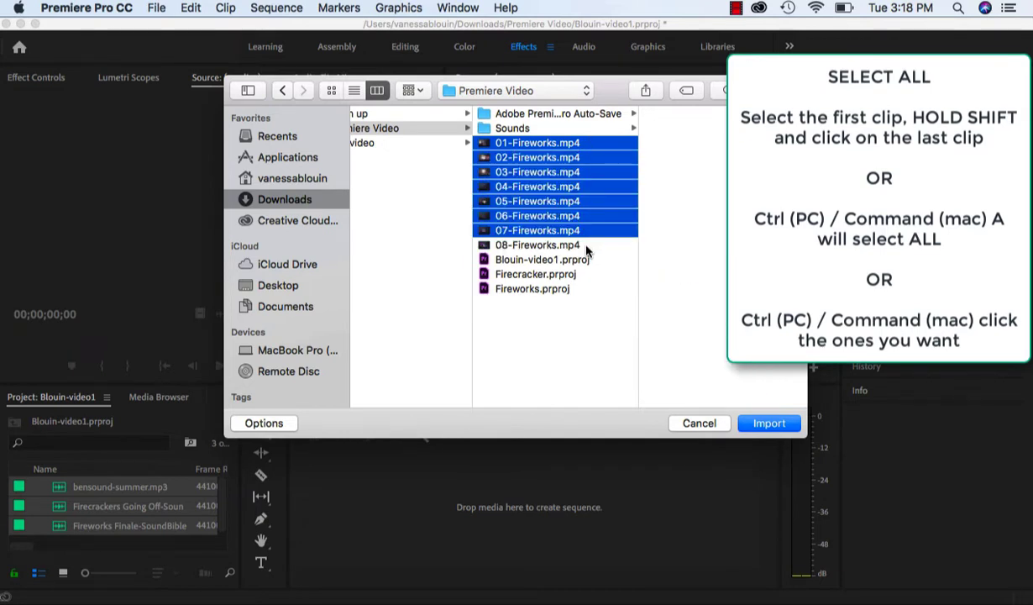
{"action": "left_click", "coordinate": [585, 245], "text": "shift"}
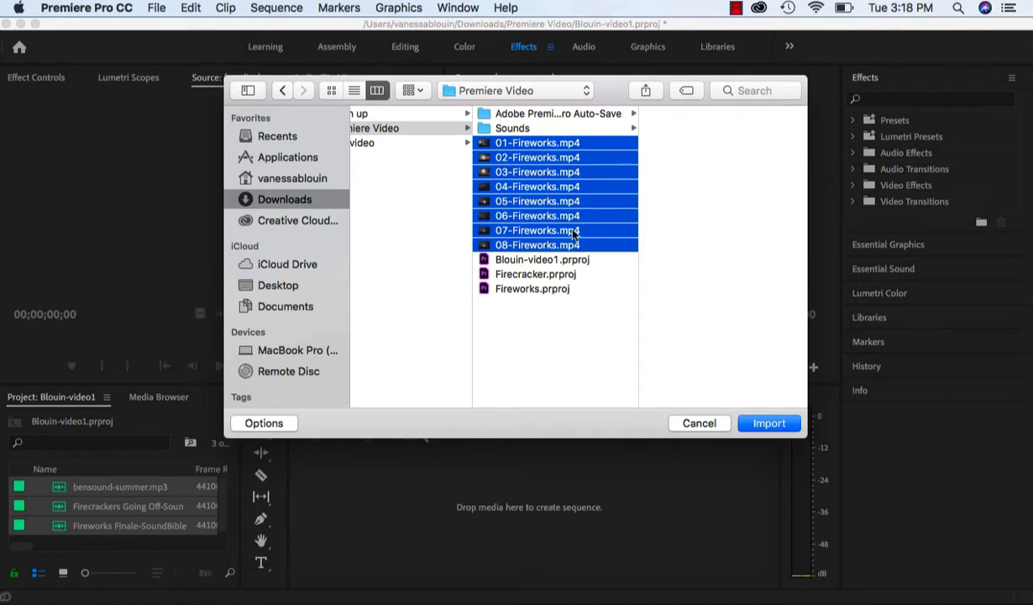
{"action": "left_click", "coordinate": [763, 426]}
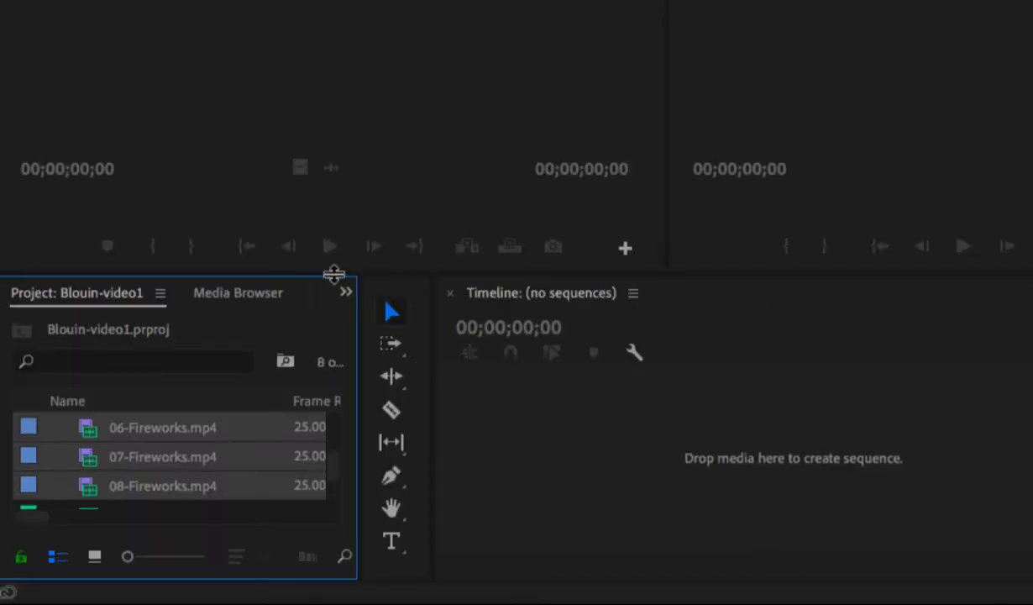
- Make the Project panel taller to list all imported media and reduce its width
{"action": "left_click_drag", "start_coordinate": [334, 274], "coordinate": [340, 11]}
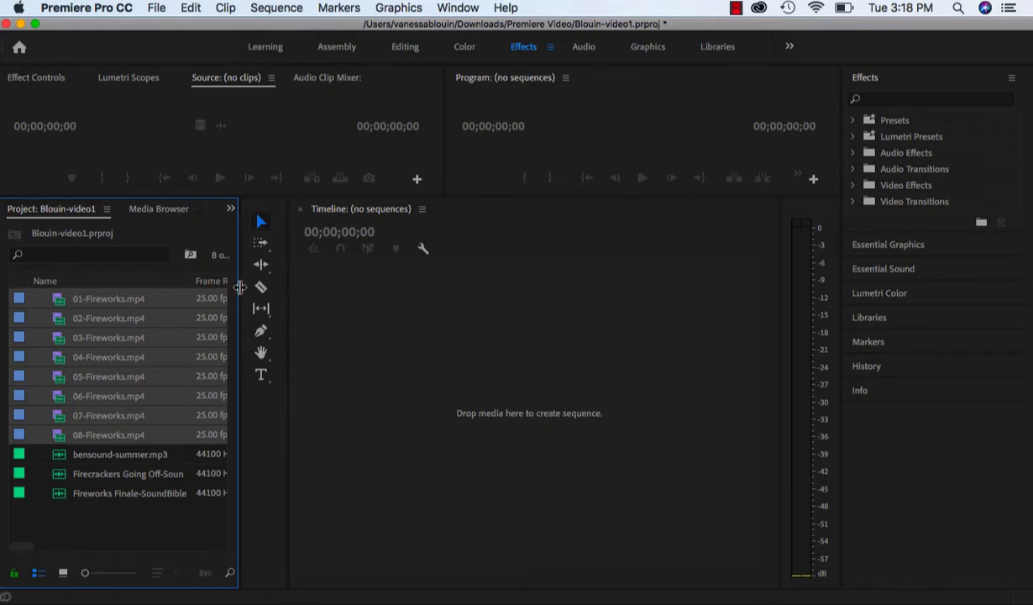
{"action": "left_click_drag", "start_coordinate": [239, 287], "coordinate": [190, 298]}
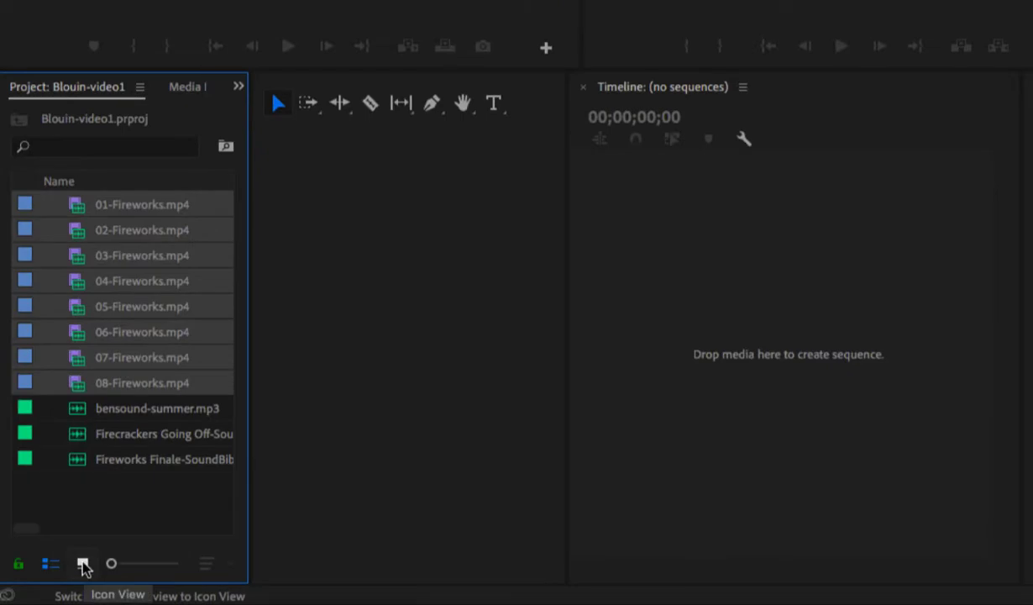
- Examine the imported media as thumbnails in Icon View and return the Project panel to List View
{"action": "left_click", "coordinate": [83, 565]}
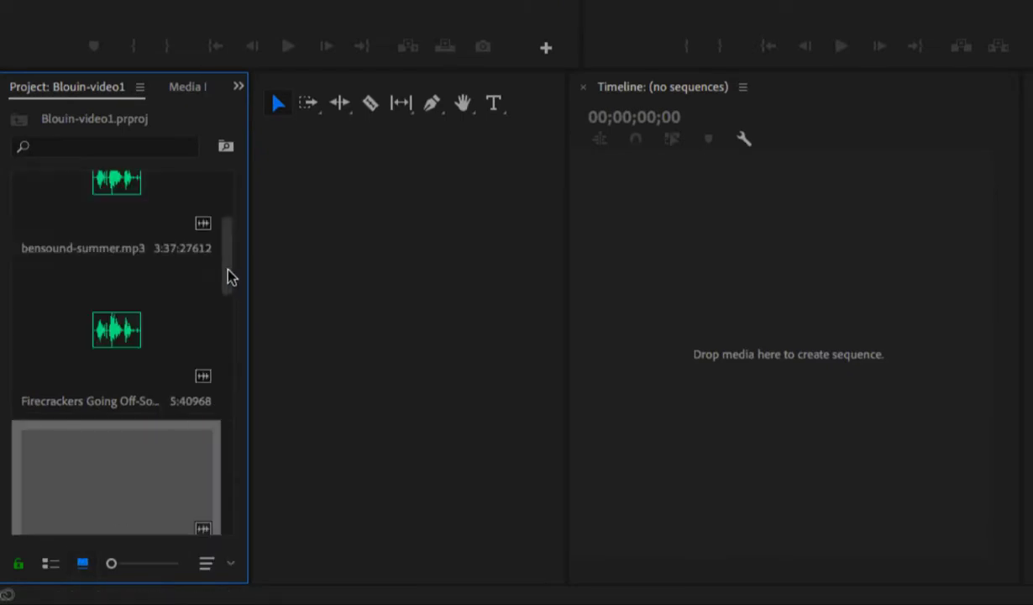
{"action": "left_click_drag", "start_coordinate": [226, 269], "coordinate": [223, 189]}
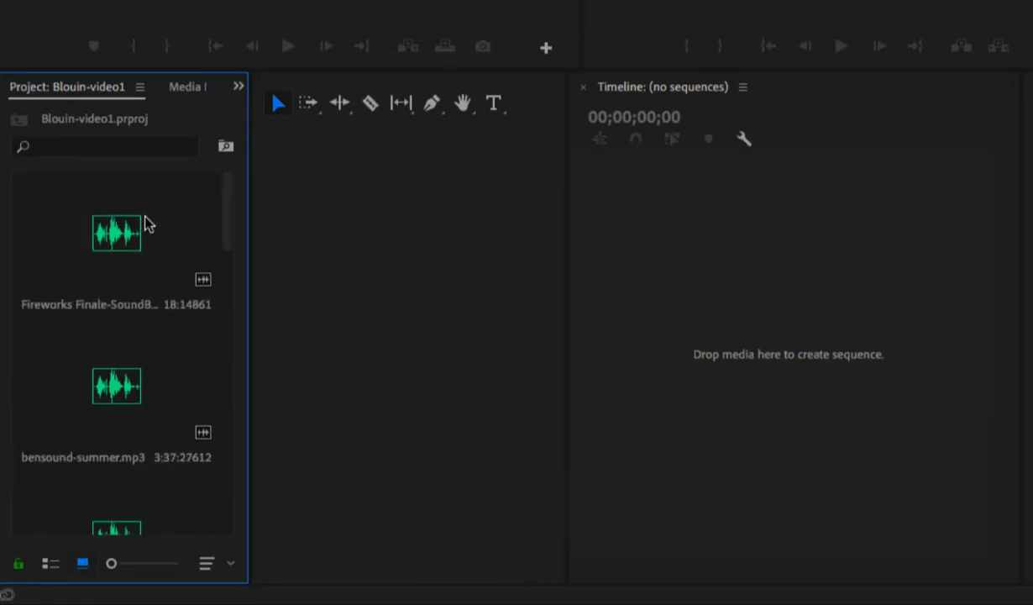
{"action": "left_click_drag", "start_coordinate": [230, 235], "coordinate": [231, 328]}
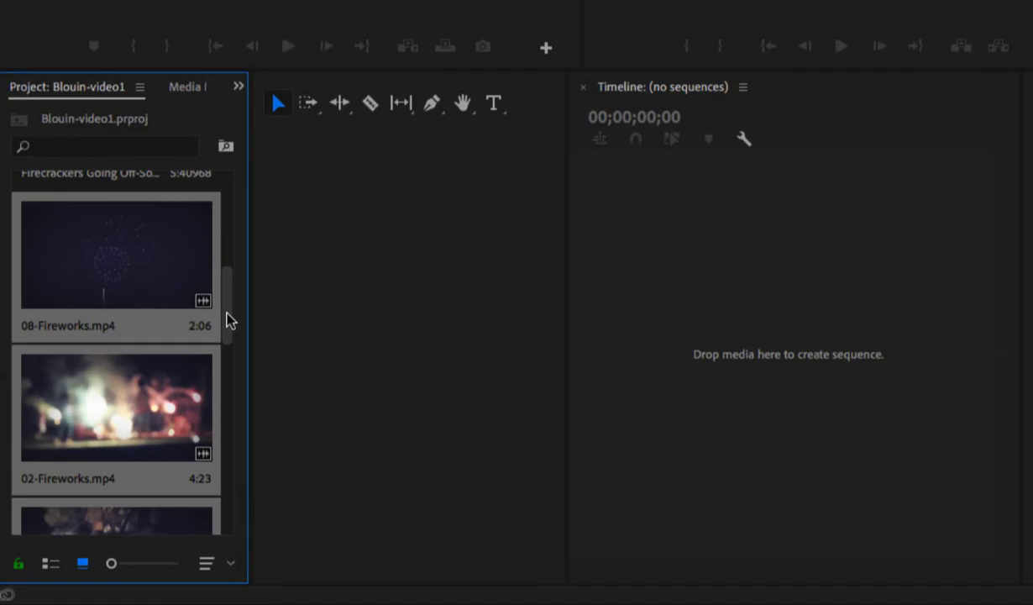
{"action": "left_click_drag", "start_coordinate": [229, 320], "coordinate": [226, 442]}
{"action": "left_click", "coordinate": [52, 563]}
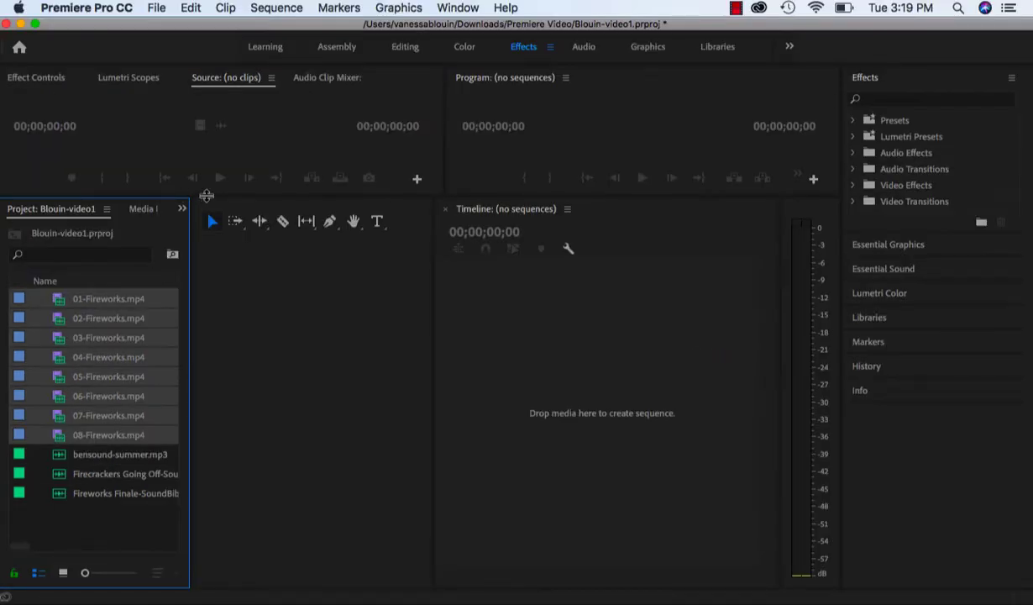
- Reduce the Project panel's height to enlarge the monitors, and narrow the tools area to widen the timeline
{"action": "left_click_drag", "start_coordinate": [206, 196], "coordinate": [197, 379]}
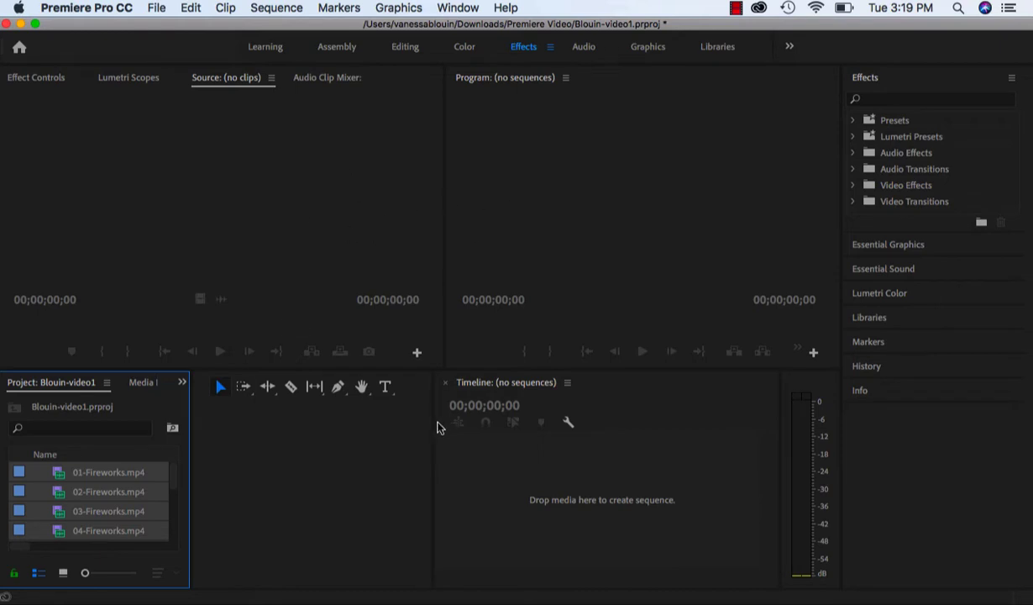
{"action": "left_click_drag", "start_coordinate": [432, 415], "coordinate": [241, 415]}
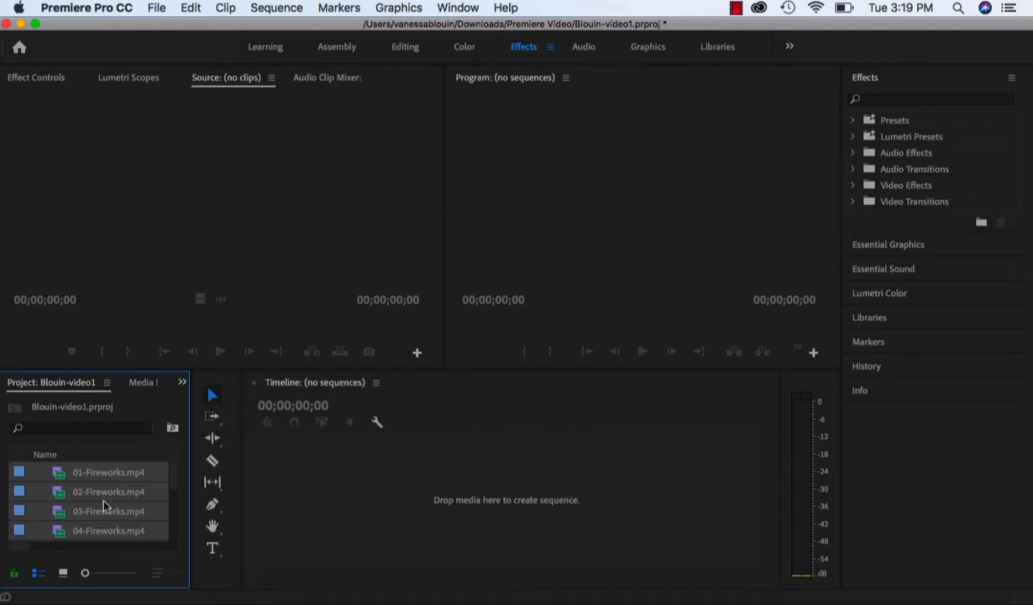
- Load 01-Fireworks.mp4 into the Source monitor and play it through
{"action": "left_click", "coordinate": [119, 472]}
{"action": "left_click", "coordinate": [122, 472]}
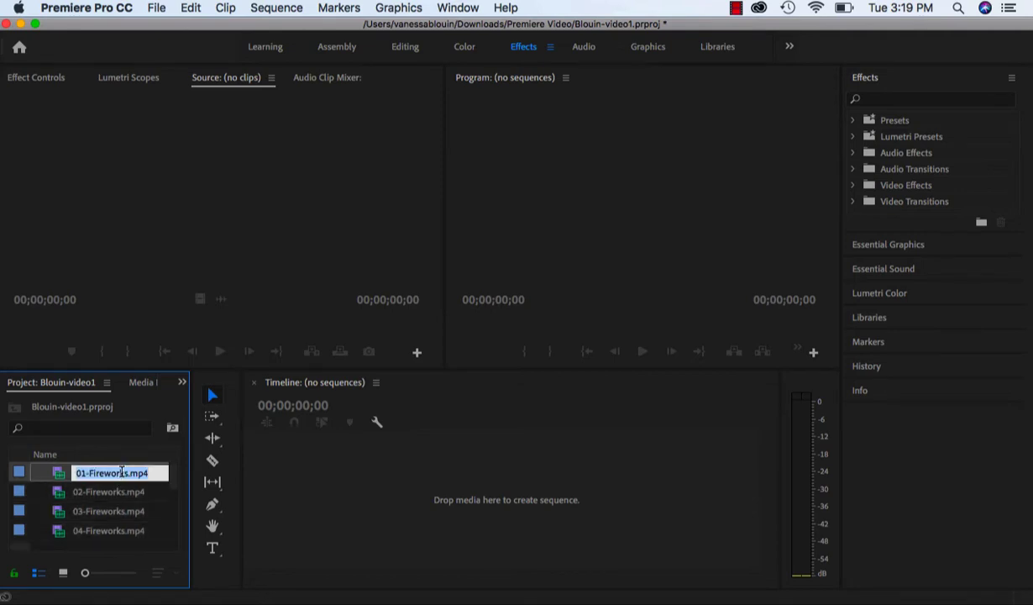
{"action": "double_click", "coordinate": [58, 474]}
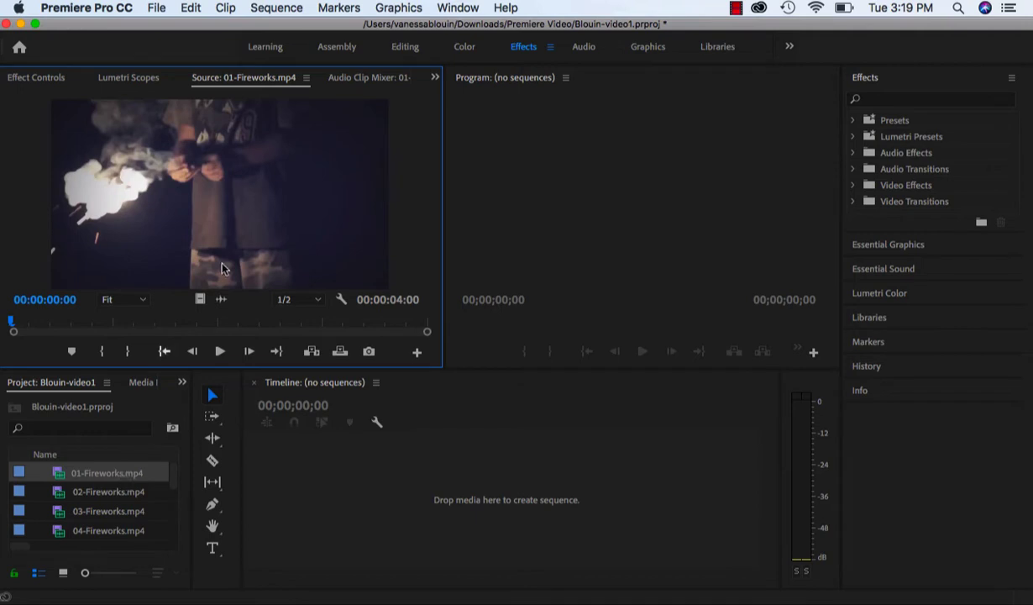
{"action": "left_click", "coordinate": [221, 352]}
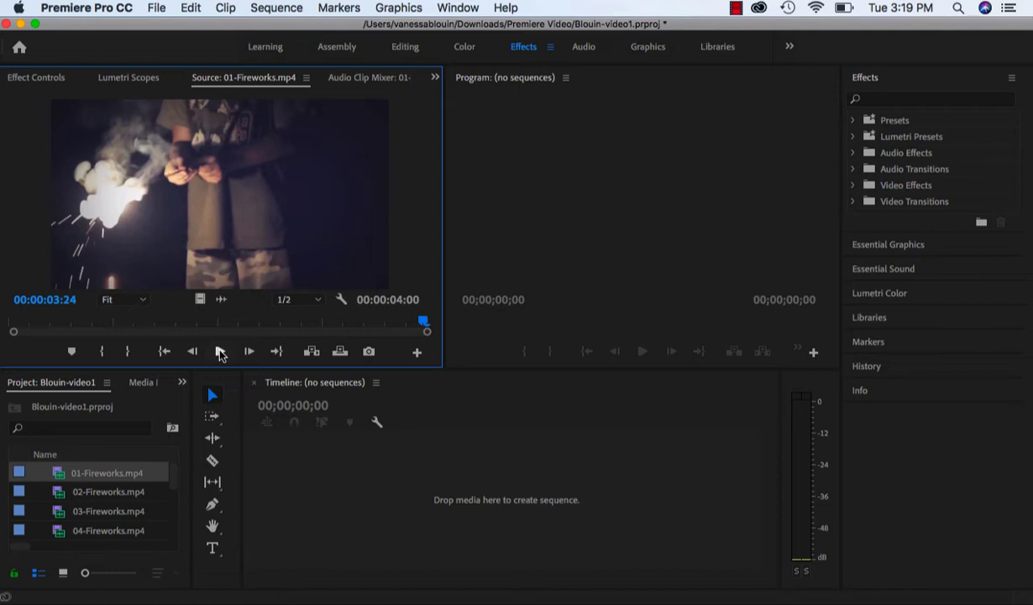
{"action": "left_click", "coordinate": [220, 352]}
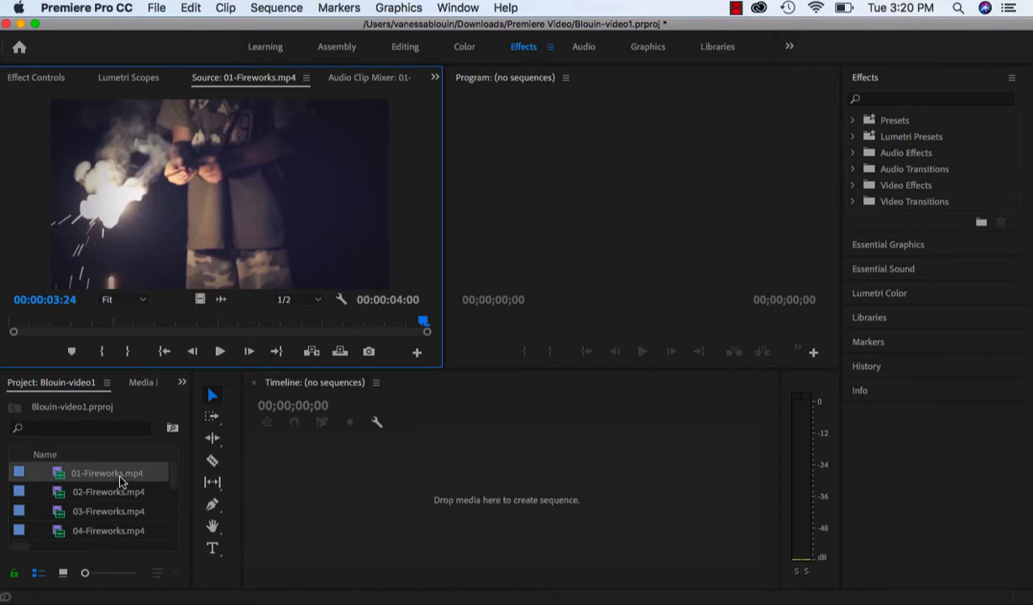
- Create a sequence by placing 01-Fireworks.mp4 in the empty timeline, and scrub through the clip
{"action": "left_click", "coordinate": [88, 473]}
{"action": "left_click_drag", "start_coordinate": [57, 476], "coordinate": [398, 502]}
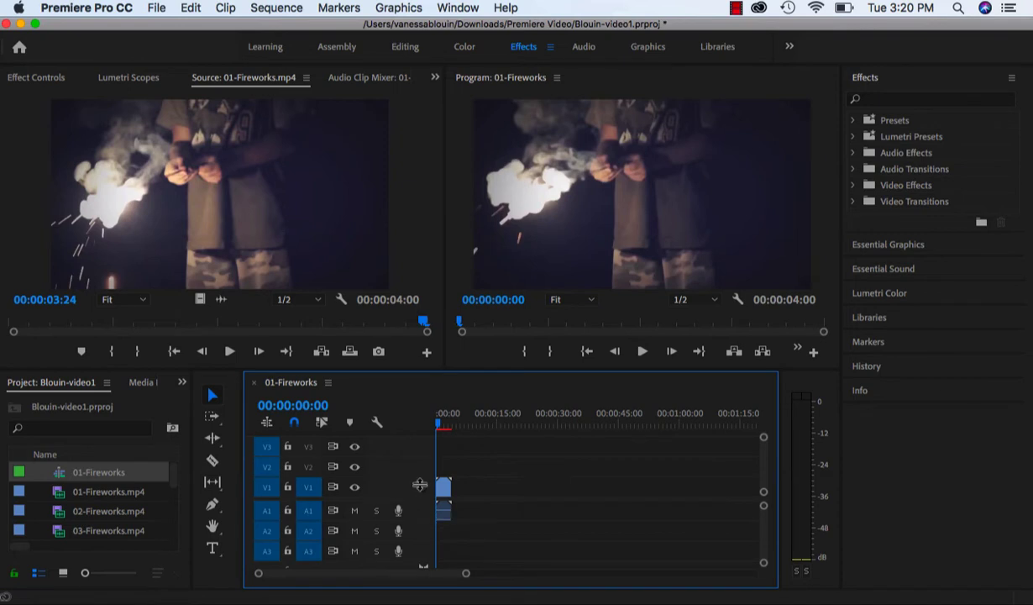
{"action": "left_click_drag", "start_coordinate": [440, 426], "coordinate": [448, 426]}
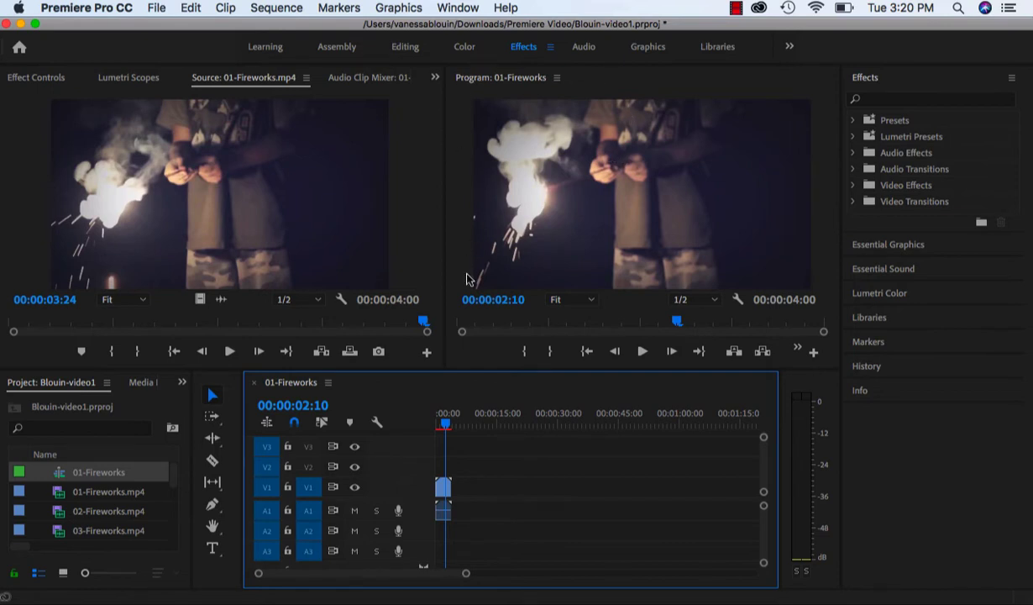
- Add 02-Fireworks.mp4 directly after the first clip on track V1 and scrub across both clips
{"action": "left_click", "coordinate": [130, 492]}
{"action": "left_click_drag", "start_coordinate": [103, 504], "coordinate": [455, 496]}
{"action": "left_click", "coordinate": [436, 422]}
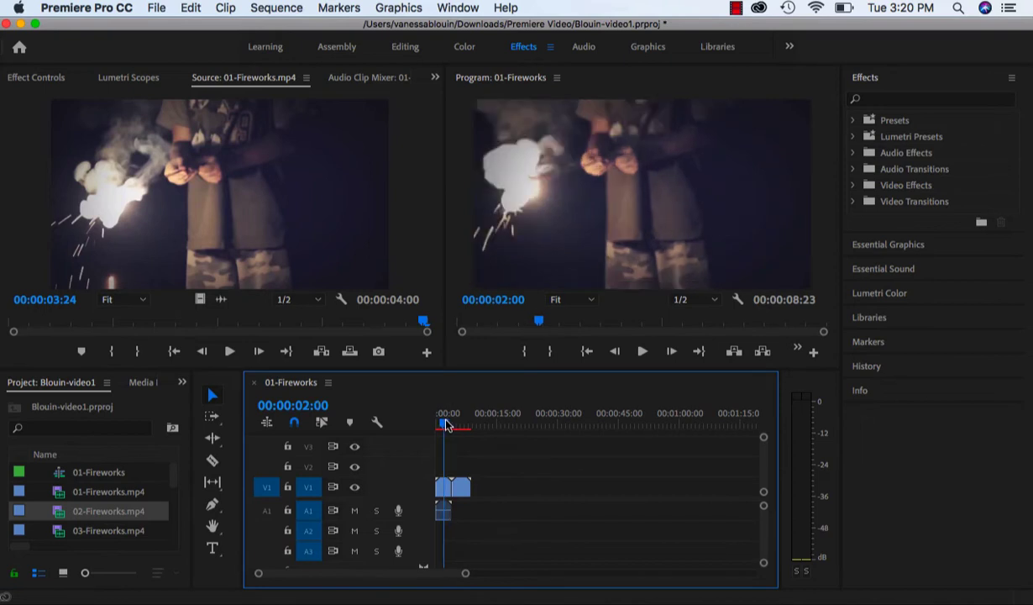
{"action": "left_click_drag", "start_coordinate": [436, 422], "coordinate": [468, 428]}
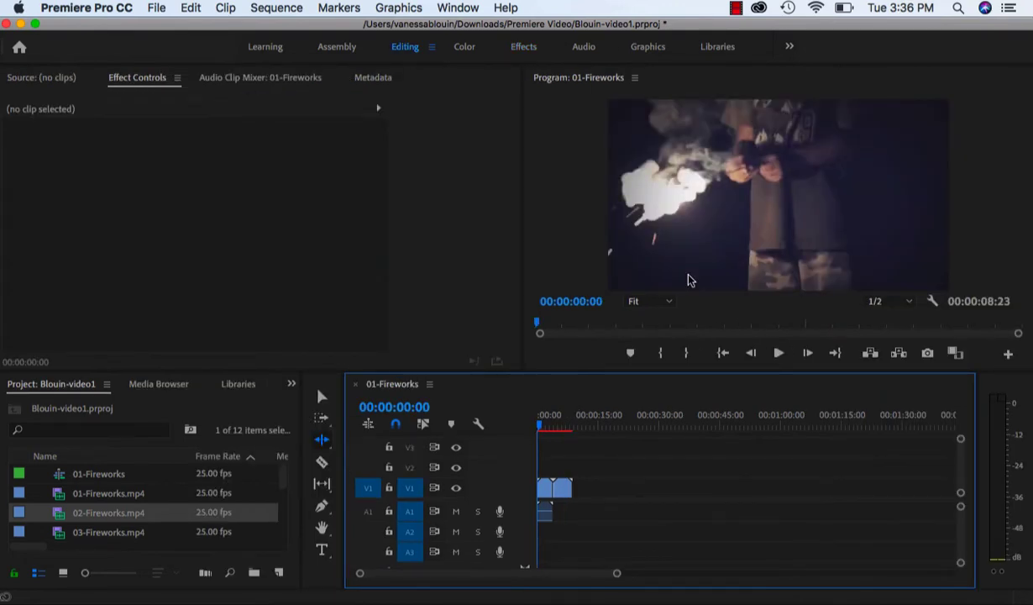
- Create a new sequence named Sequence 01 using the DV - NTSC Standard 48kHz preset
{"action": "left_click", "coordinate": [158, 10]}
{"action": "mouse_move", "coordinate": [168, 27]}
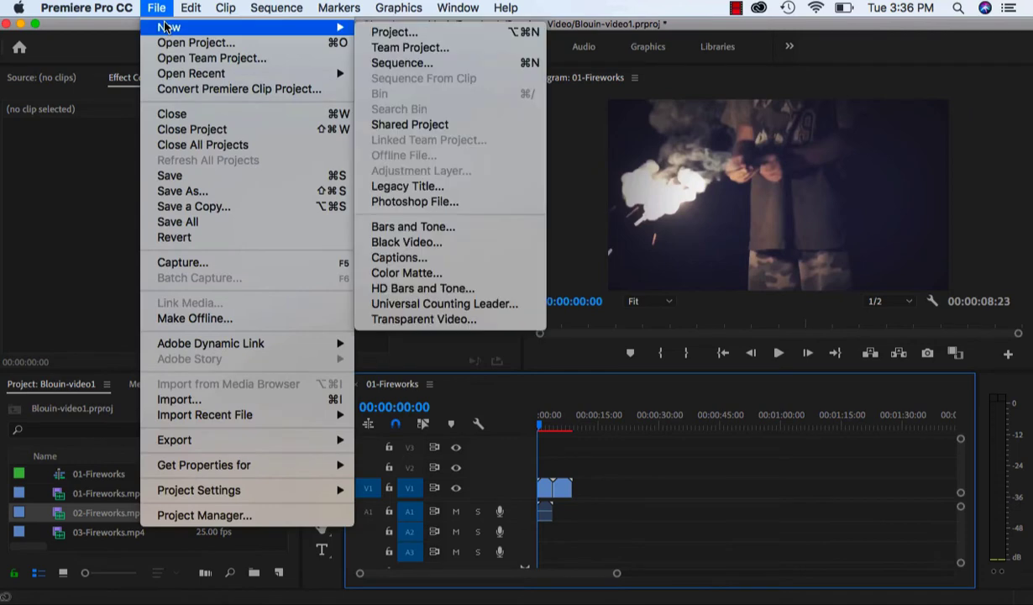
{"action": "left_click", "coordinate": [381, 62]}
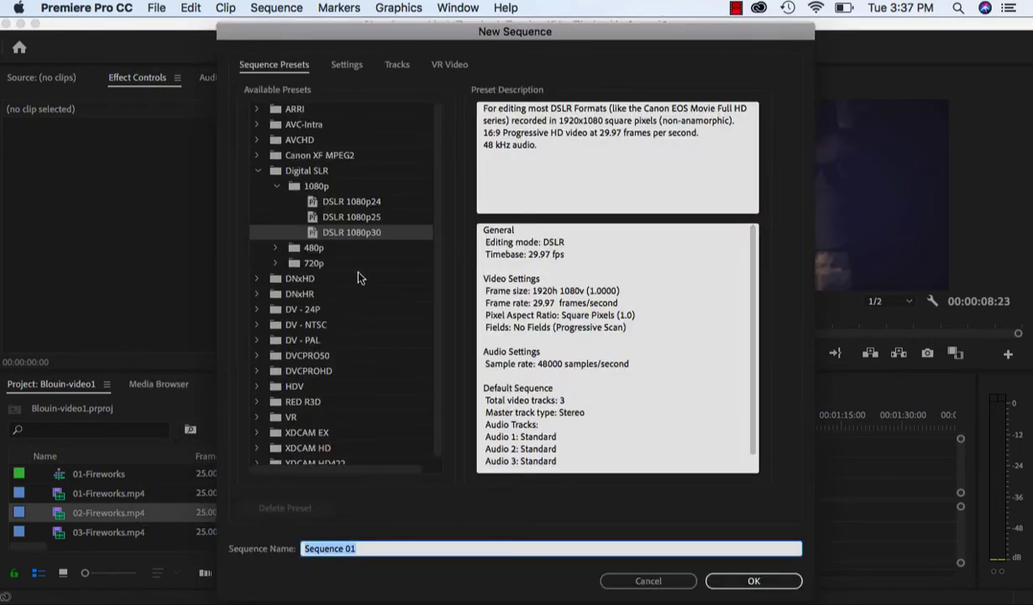
{"action": "left_click", "coordinate": [307, 172]}
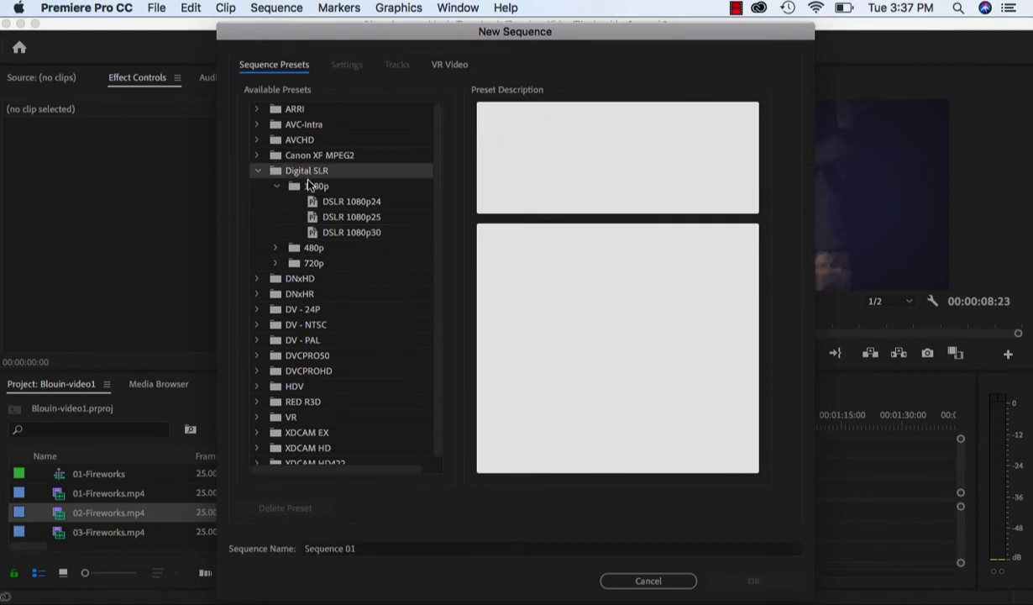
{"action": "left_click", "coordinate": [344, 231]}
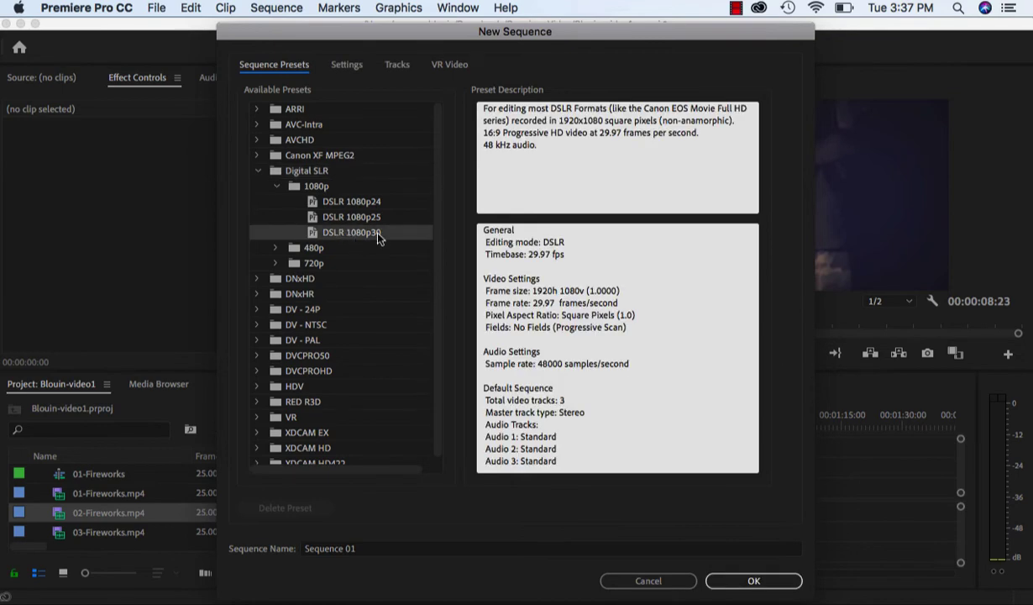
{"action": "left_click", "coordinate": [258, 171]}
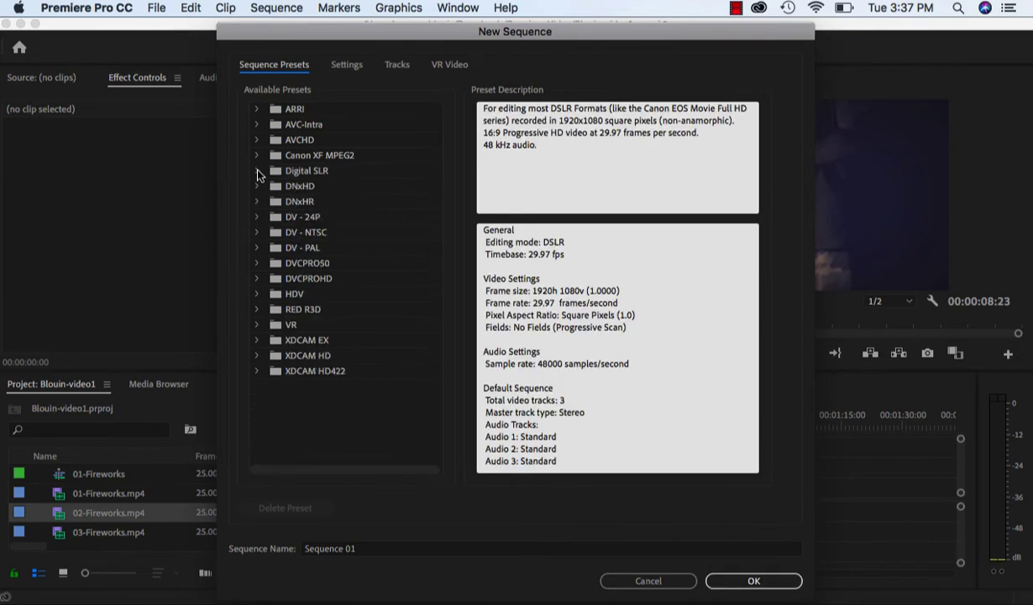
{"action": "left_click", "coordinate": [258, 232]}
{"action": "left_click", "coordinate": [324, 283]}
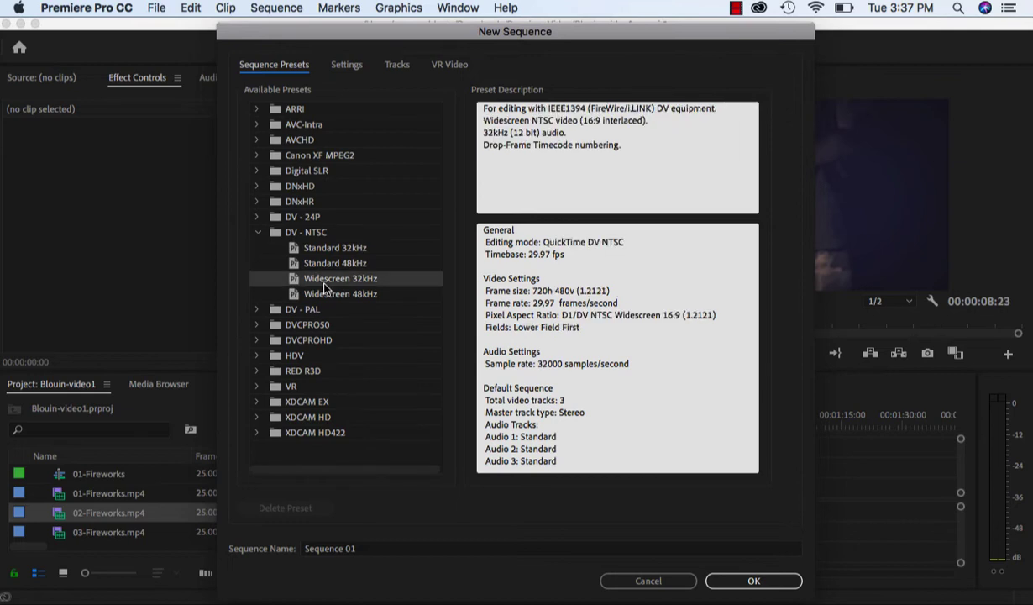
{"action": "left_click", "coordinate": [336, 264]}
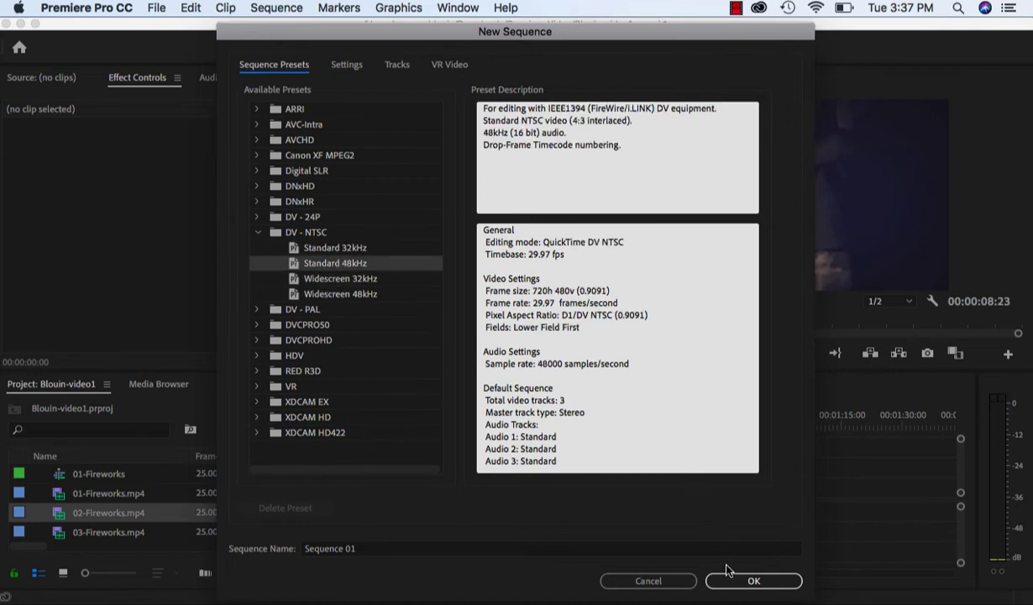
{"action": "left_click", "coordinate": [747, 581]}
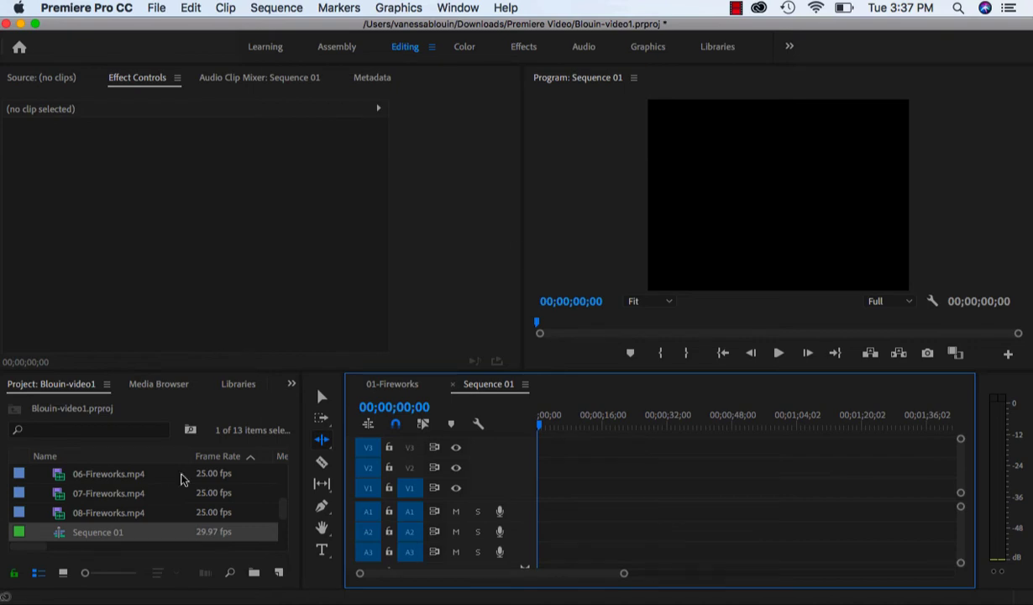
- Place 06-Fireworks.mp4 at the start of track V2 in Sequence 01, changing the sequence settings to match the clip
{"action": "left_click", "coordinate": [130, 475]}
{"action": "left_click_drag", "start_coordinate": [130, 479], "coordinate": [542, 477]}
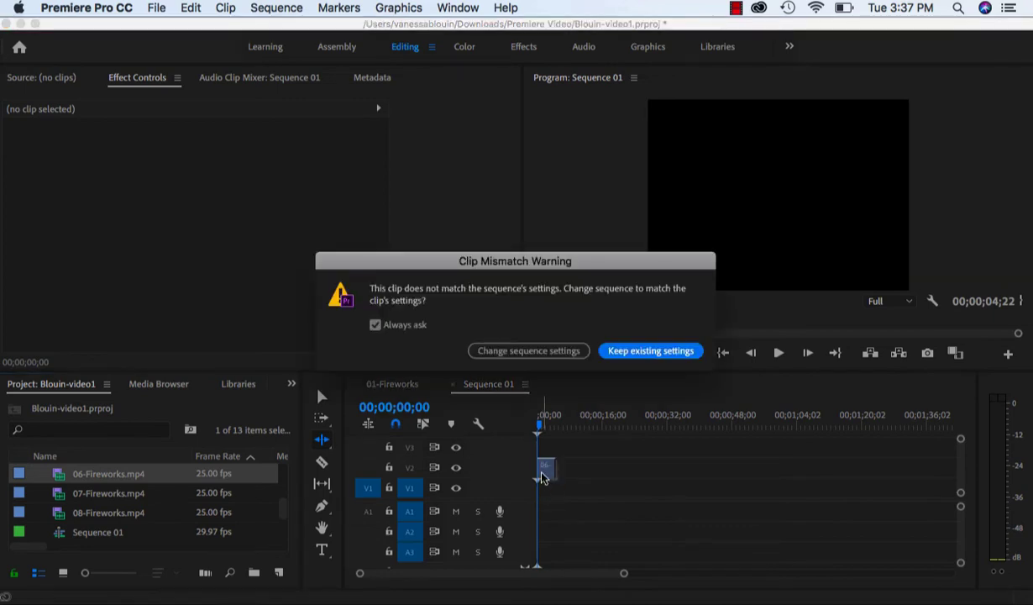
{"action": "left_click", "coordinate": [540, 350]}
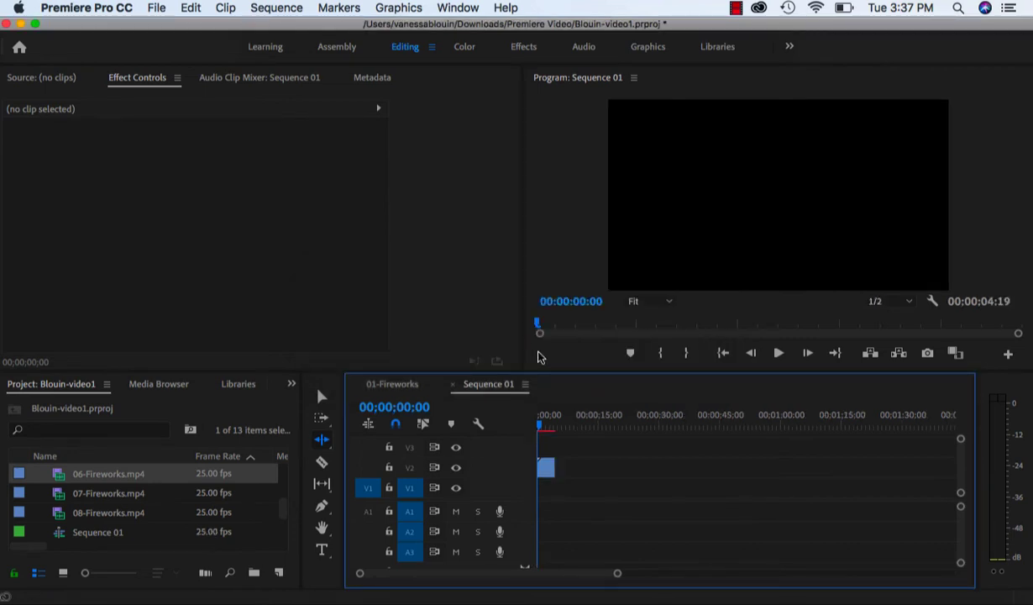
- Compare the 01-Fireworks and Sequence 01 timelines by switching back and forth between the two open sequences
{"action": "left_click", "coordinate": [411, 385]}
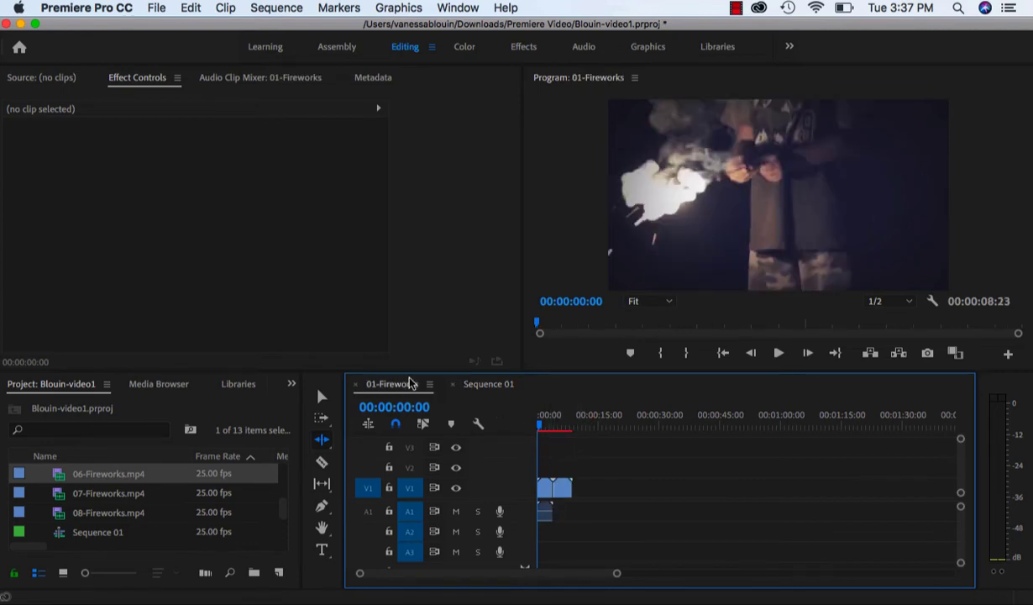
{"action": "left_click", "coordinate": [485, 386]}
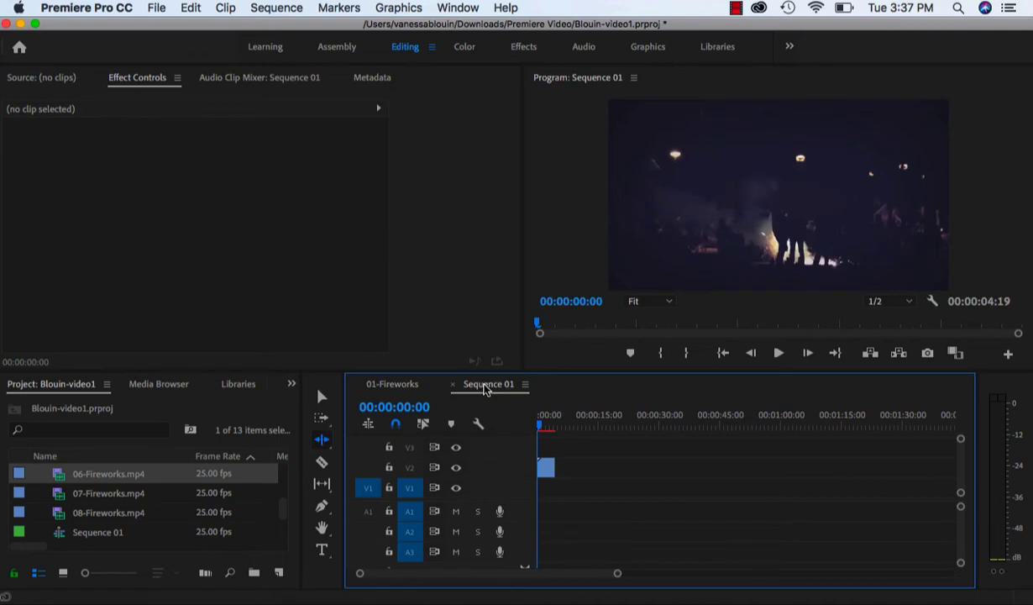
{"action": "left_click", "coordinate": [410, 388]}
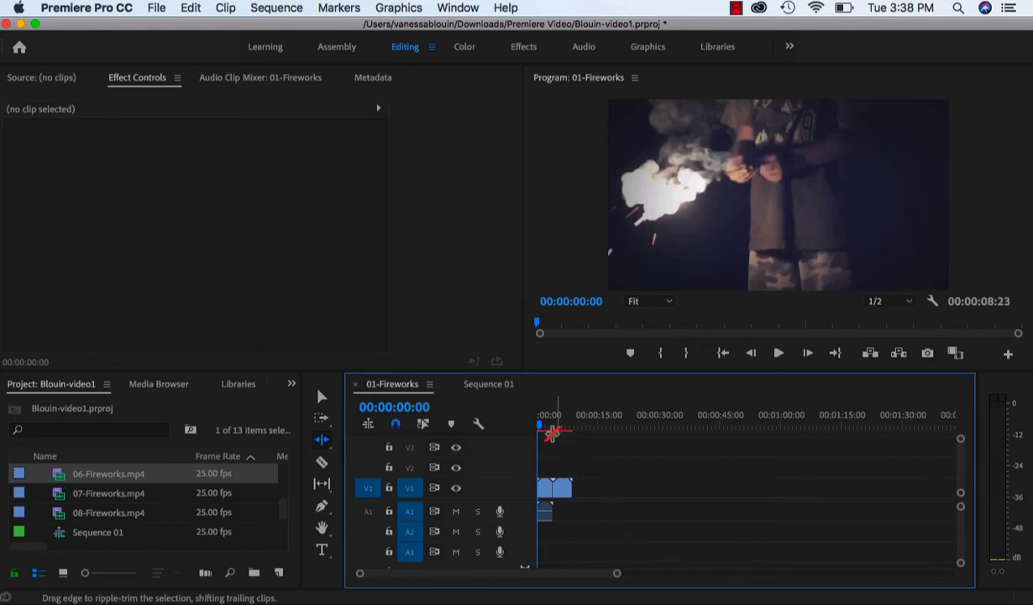
{"action": "left_click", "coordinate": [496, 384]}
{"action": "left_click", "coordinate": [414, 382]}
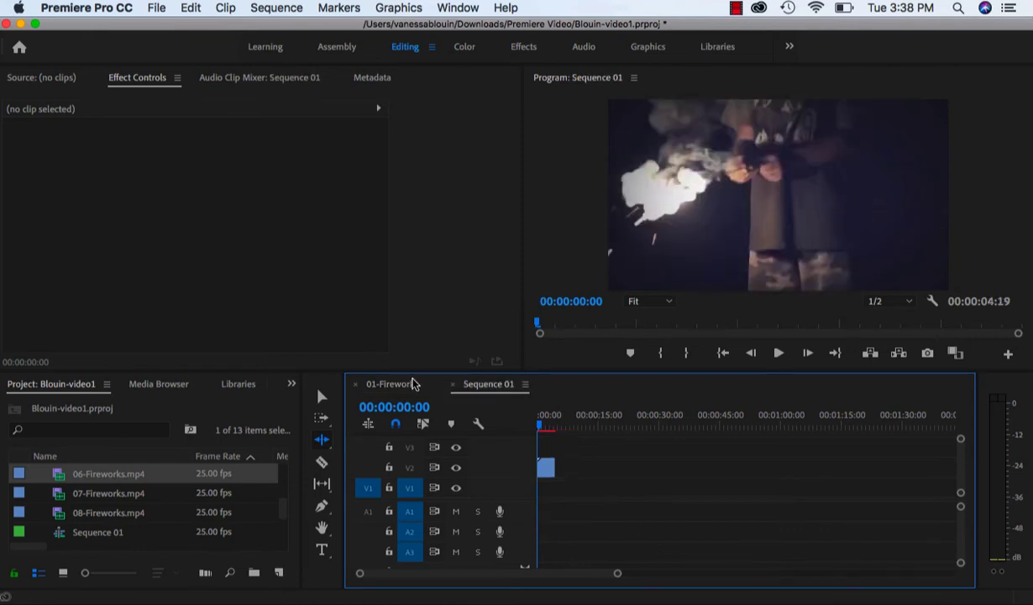
{"action": "left_click", "coordinate": [486, 386]}
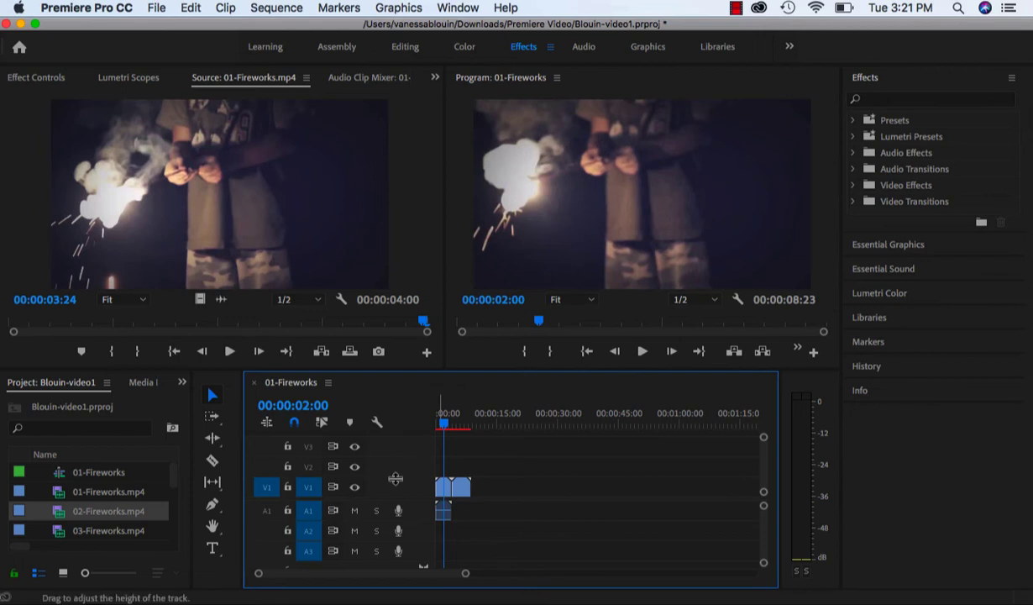
- Magnify the 01-Fireworks timeline and increase the V1 track height to show thumbnails, moving the playhead to 00:00:02:22
{"action": "left_click_drag", "start_coordinate": [464, 574], "coordinate": [426, 576]}
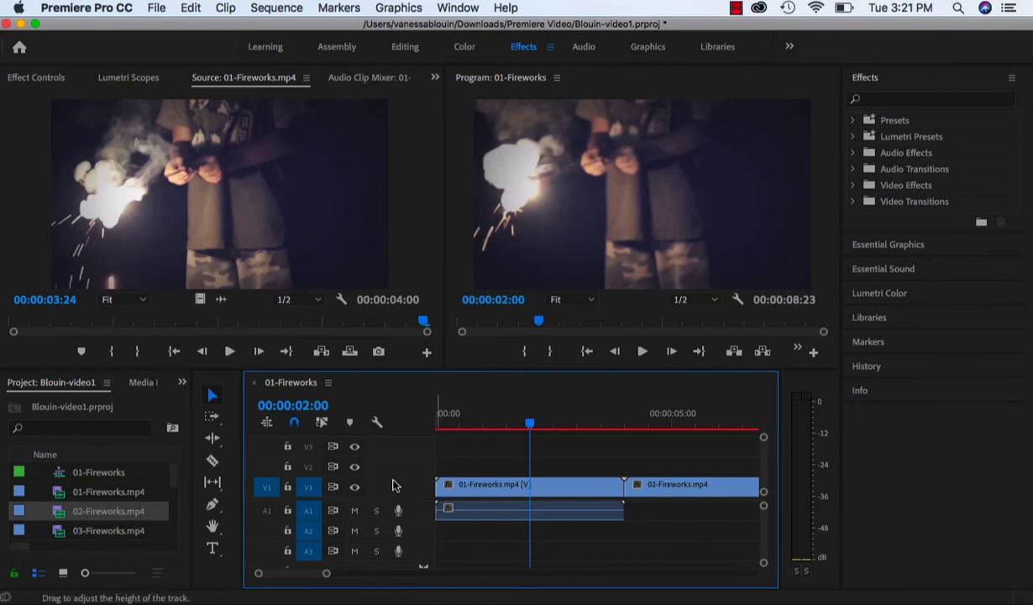
{"action": "left_click_drag", "start_coordinate": [378, 467], "coordinate": [392, 448]}
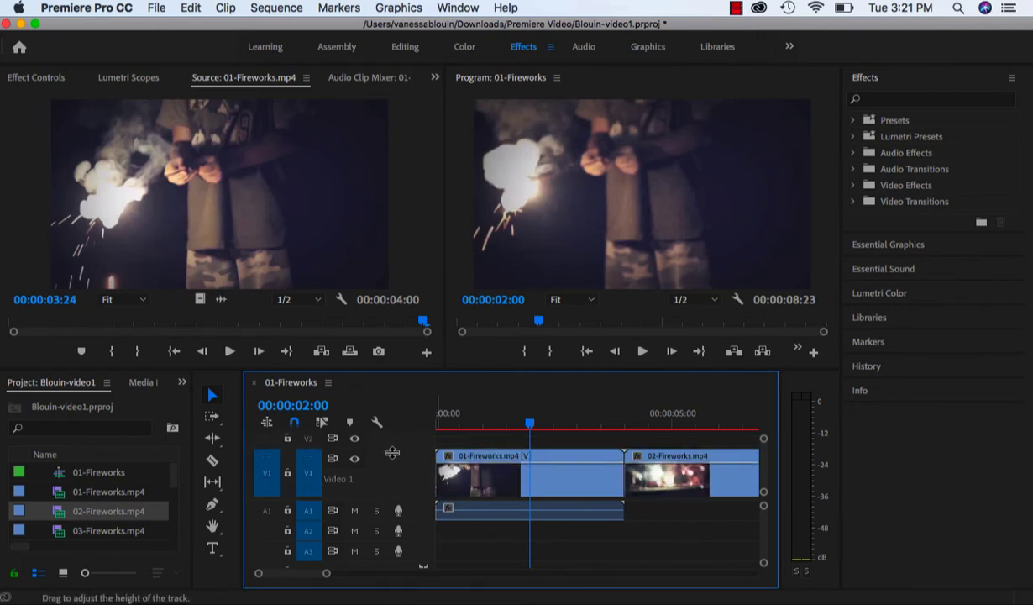
{"action": "left_click_drag", "start_coordinate": [527, 429], "coordinate": [570, 439]}
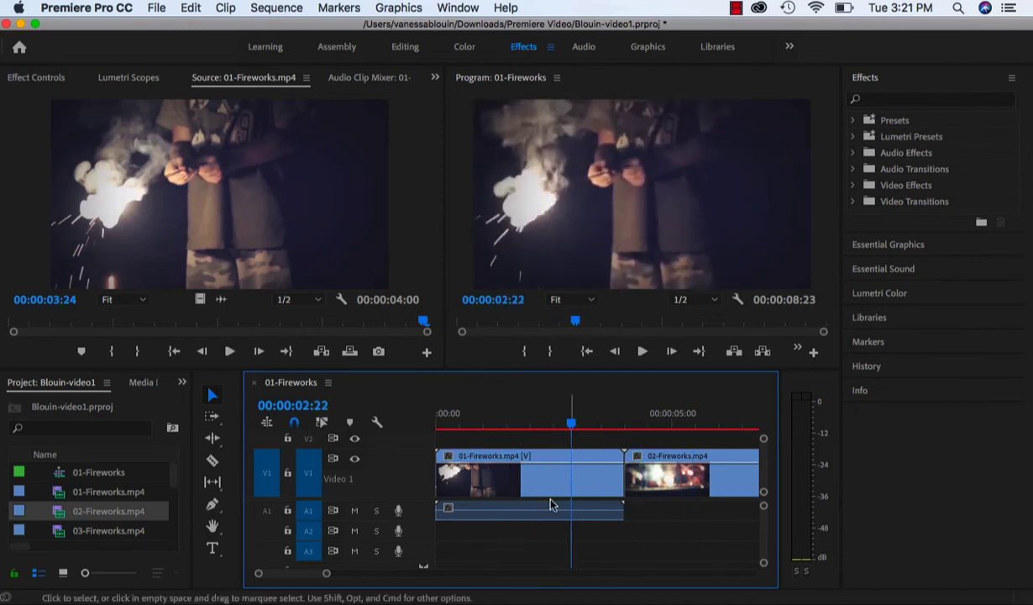
- Examine the timeline's display settings for video, audio and track options, and put the playhead at 00:00:04:19 in the second clip
{"action": "left_click", "coordinate": [376, 424]}
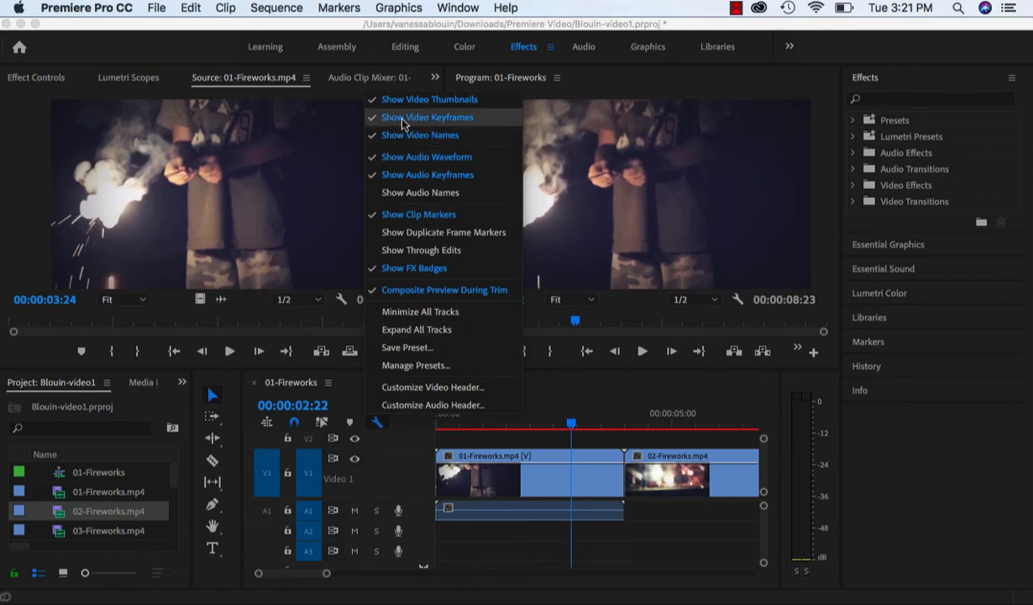
{"action": "left_click", "coordinate": [660, 415]}
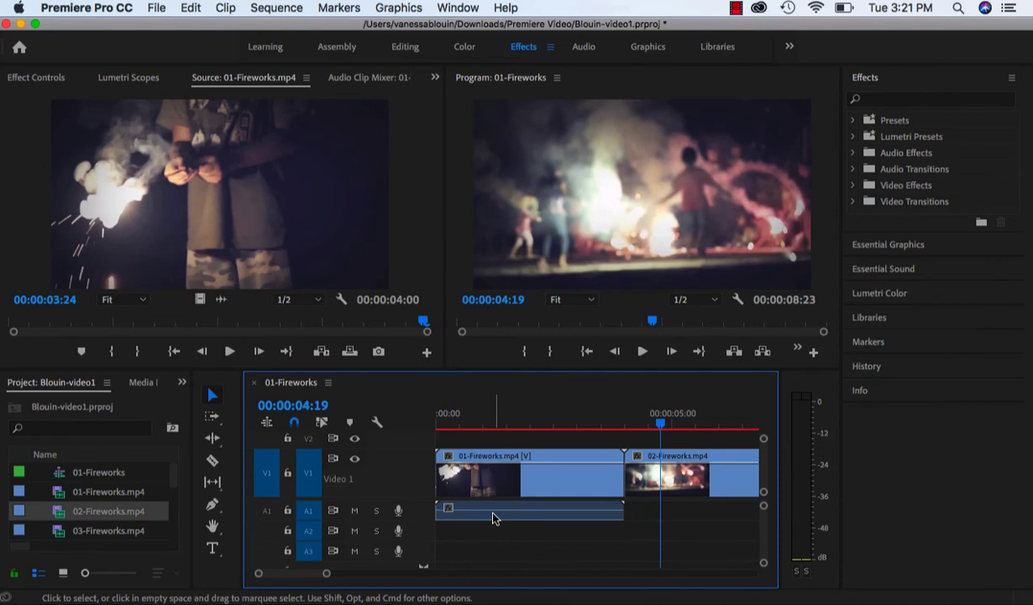
{"action": "left_click", "coordinate": [377, 422]}
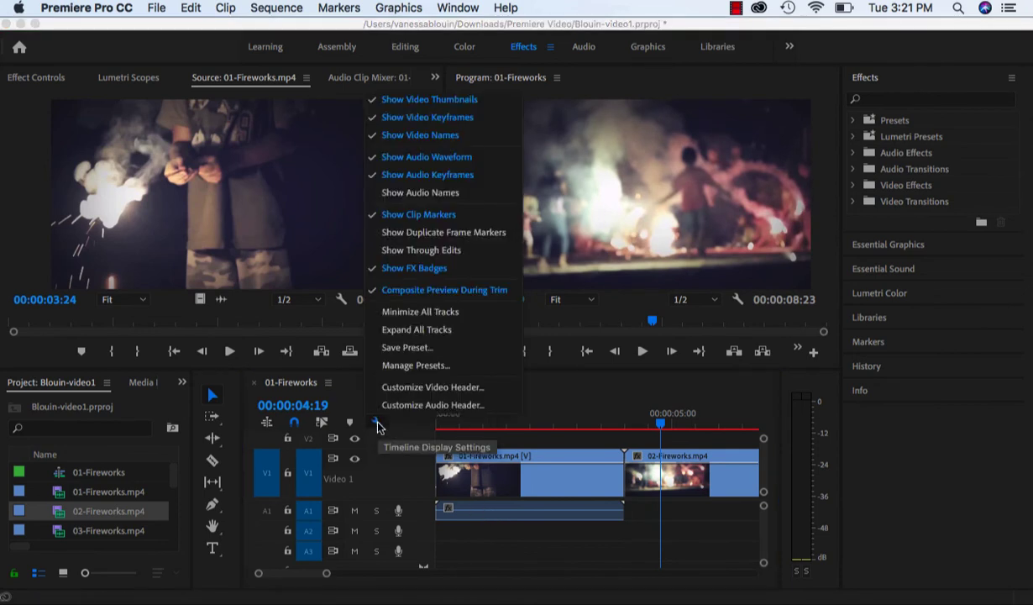
{"action": "left_click", "coordinate": [464, 178]}
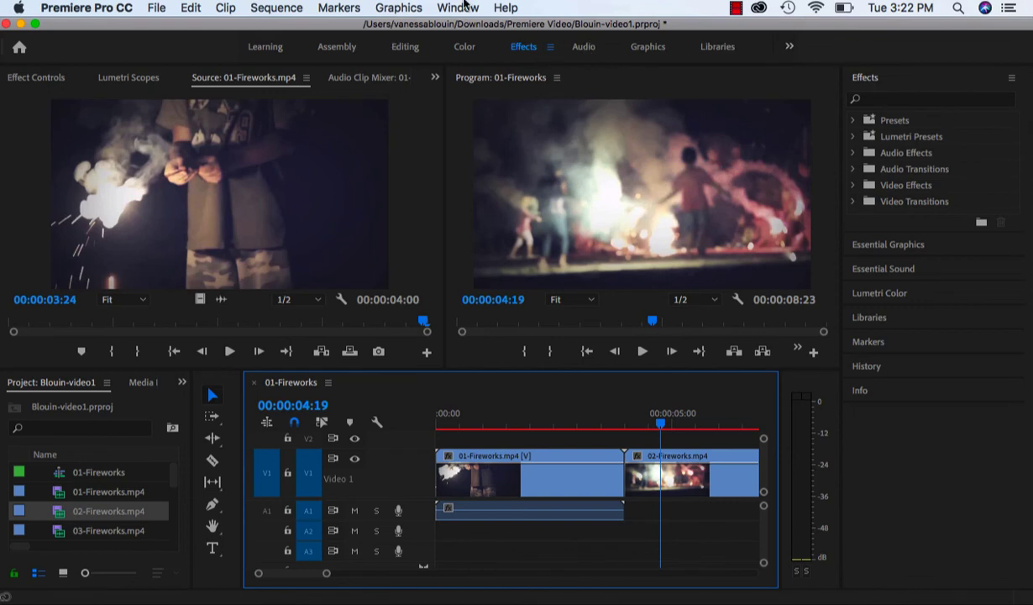
- Review the list of available workspaces and the option to reset the current one to its saved layout
{"action": "left_click", "coordinate": [461, 7]}
{"action": "mouse_move", "coordinate": [470, 26]}
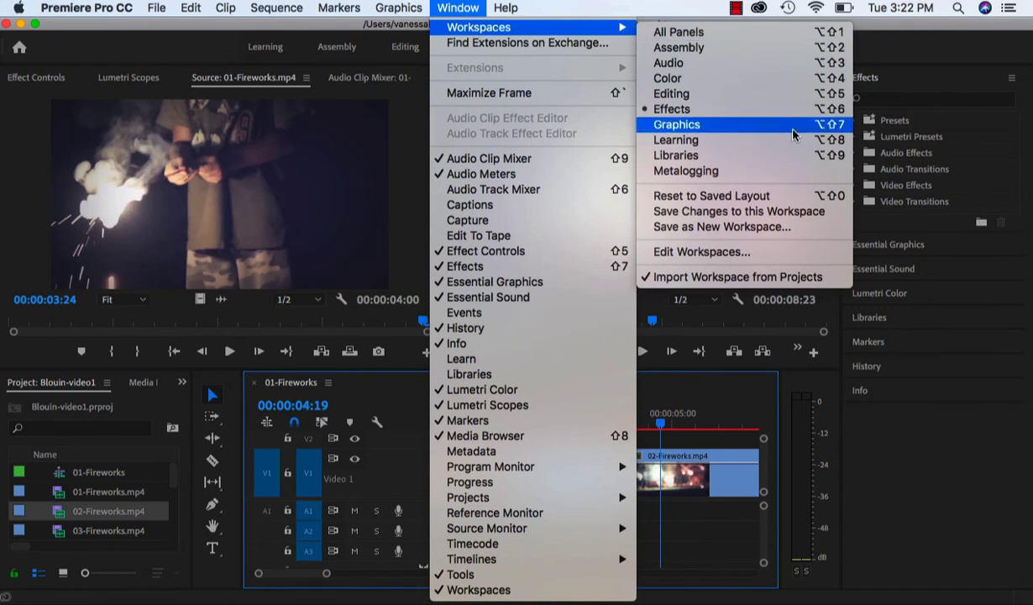
{"action": "left_click", "coordinate": [712, 195]}
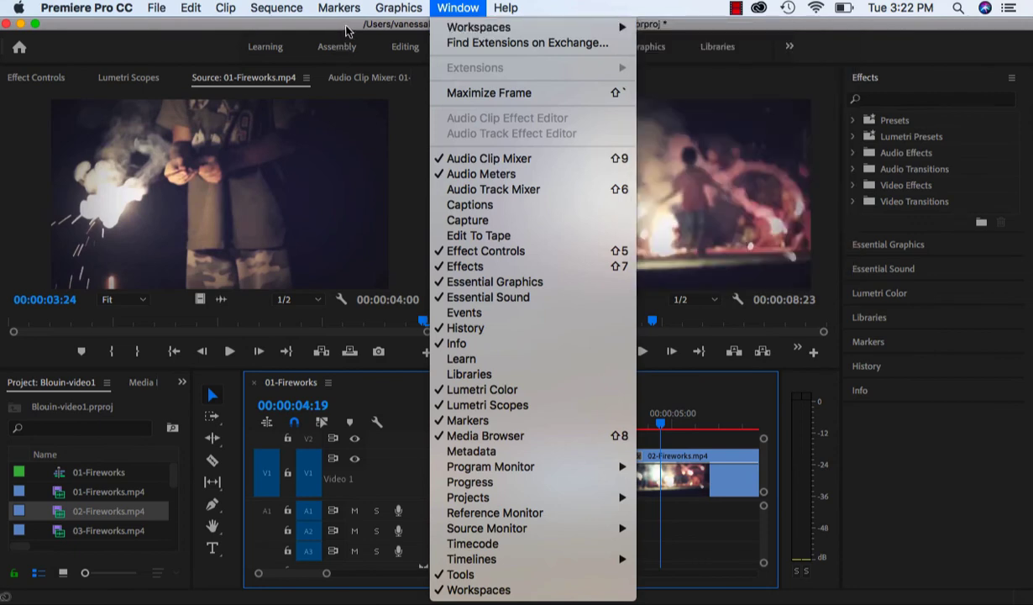
- Look through the Editing, Effects, Color, Audio, Graphics and Libraries workspaces and return to the Editing workspace
{"action": "left_click", "coordinate": [406, 47]}
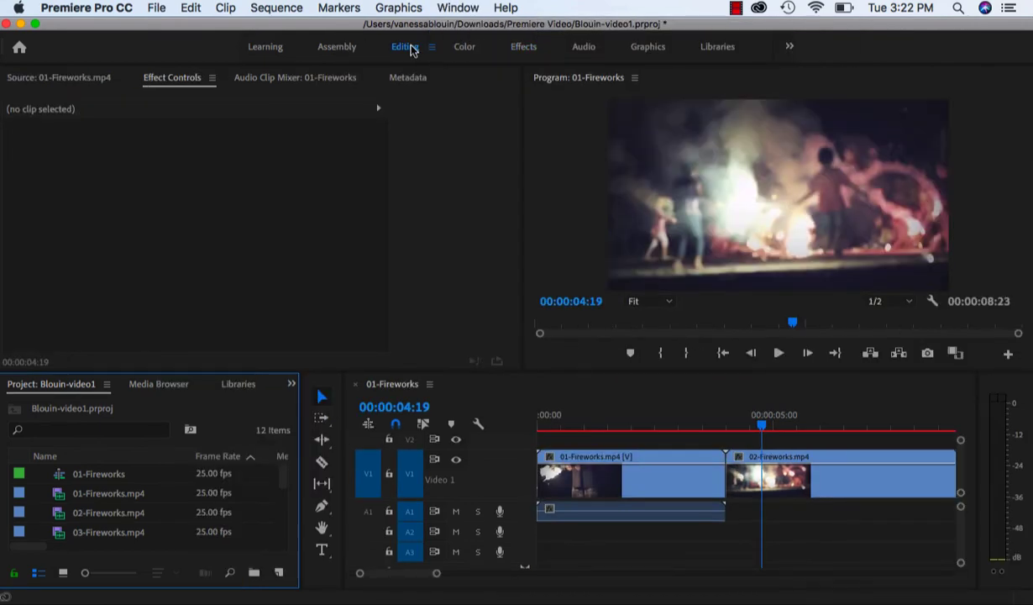
{"action": "left_click", "coordinate": [522, 48]}
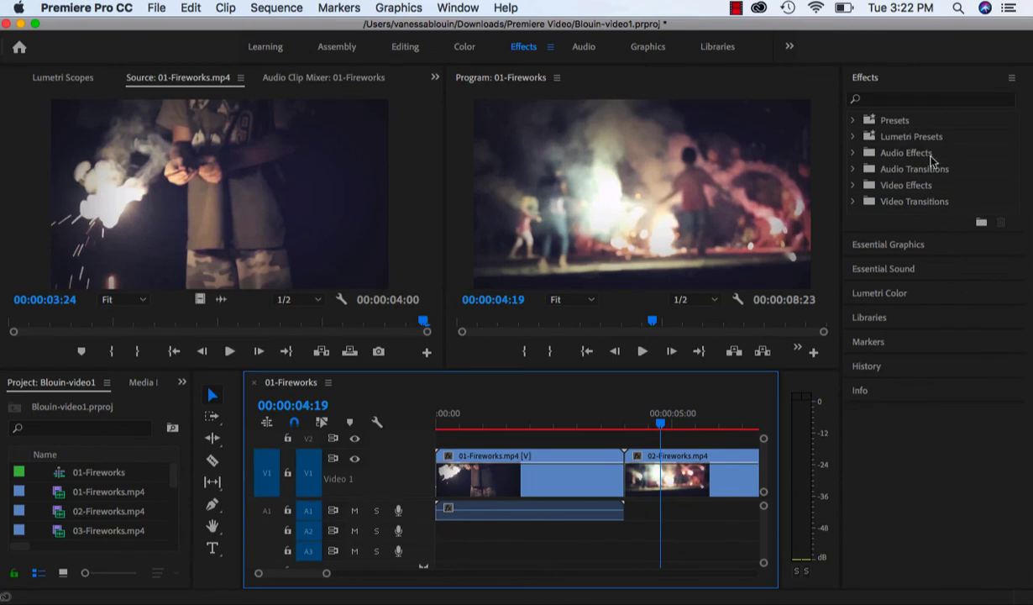
{"action": "left_click", "coordinate": [406, 47]}
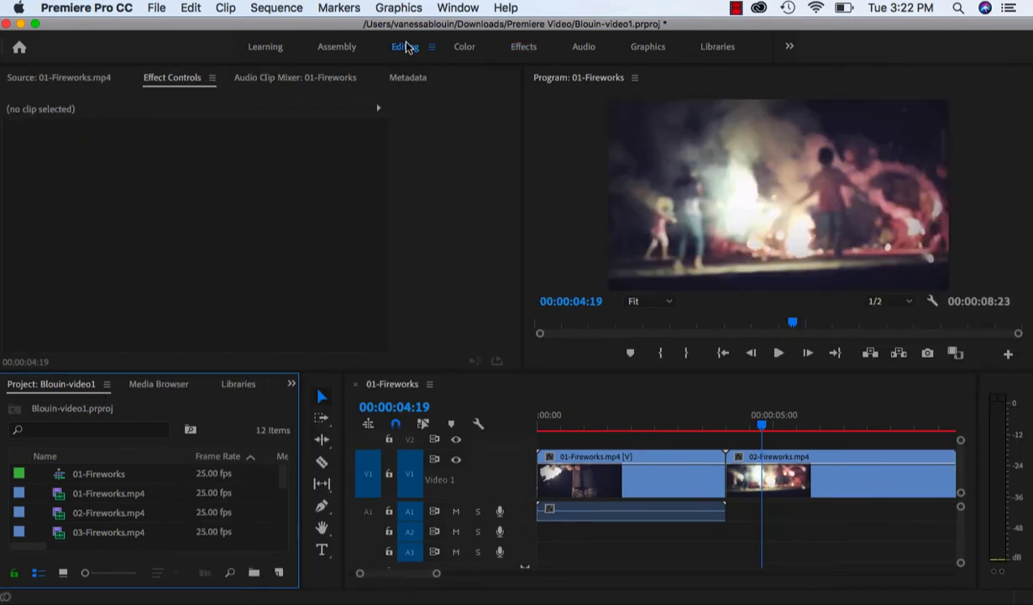
{"action": "left_click", "coordinate": [524, 49]}
{"action": "left_click", "coordinate": [466, 49]}
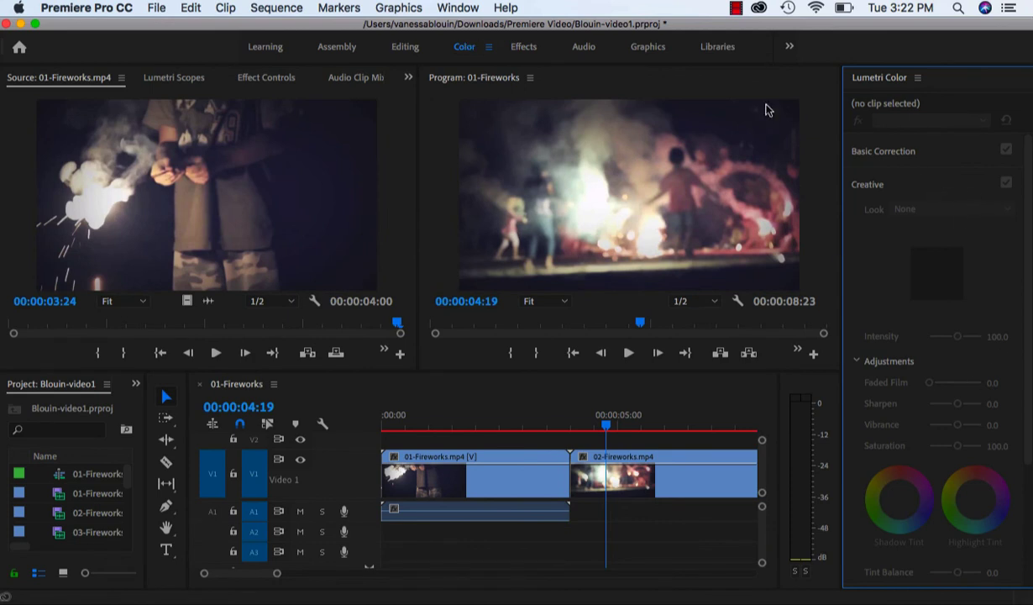
{"action": "left_click", "coordinate": [592, 50]}
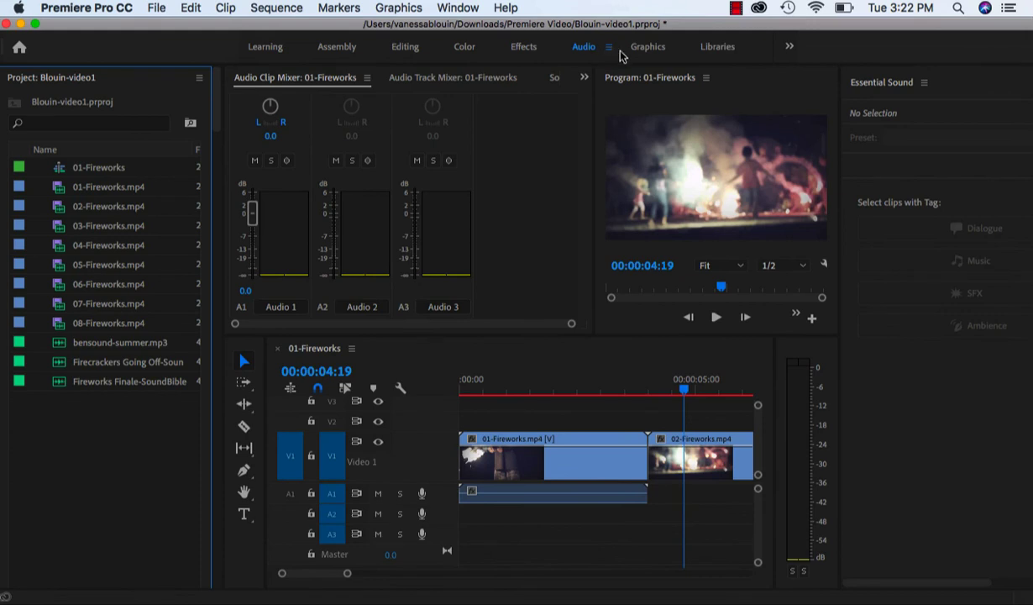
{"action": "left_click", "coordinate": [649, 49]}
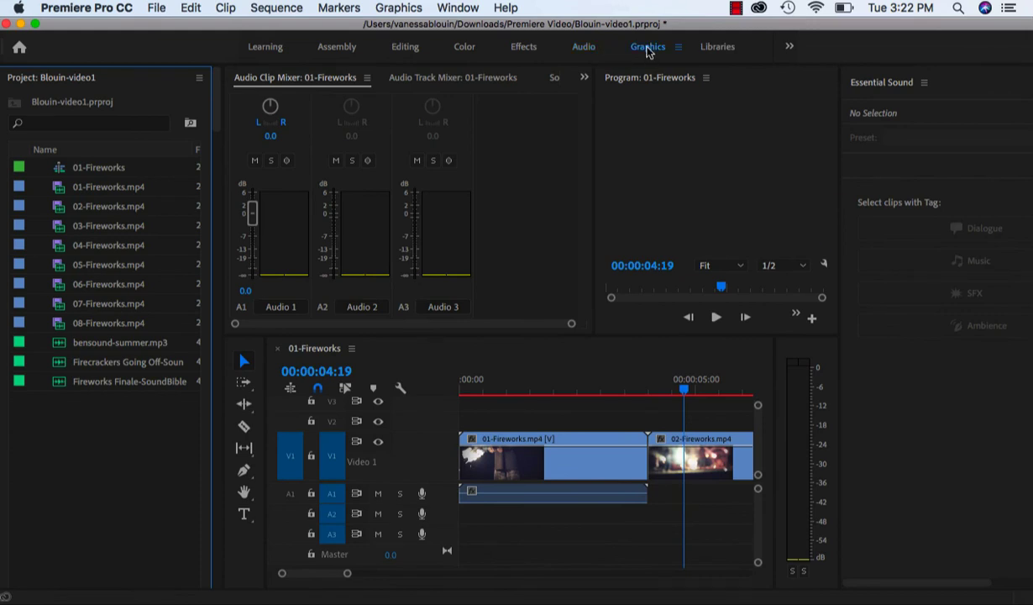
{"action": "left_click", "coordinate": [709, 47]}
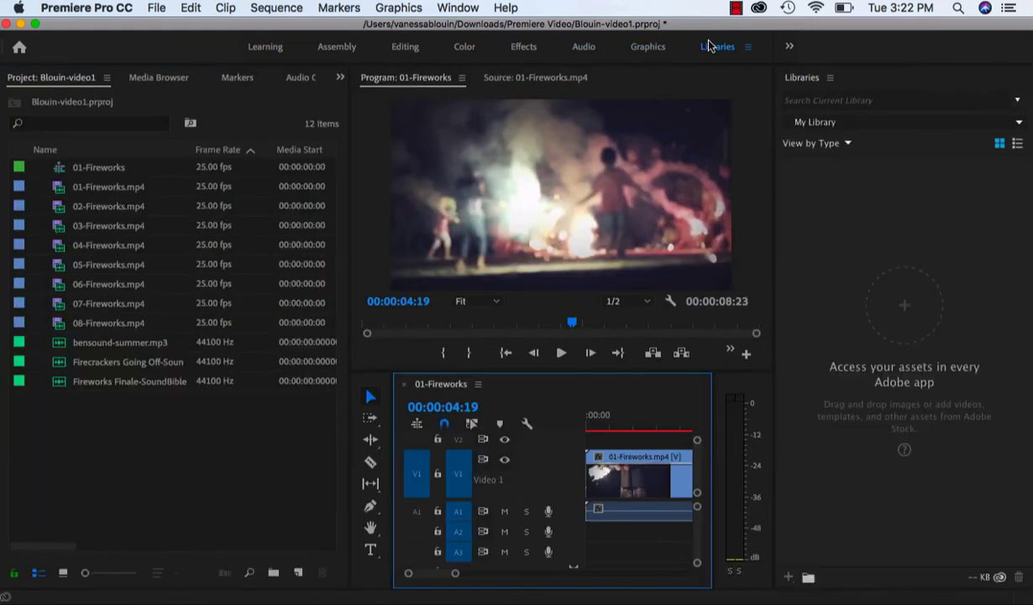
{"action": "left_click", "coordinate": [409, 52]}
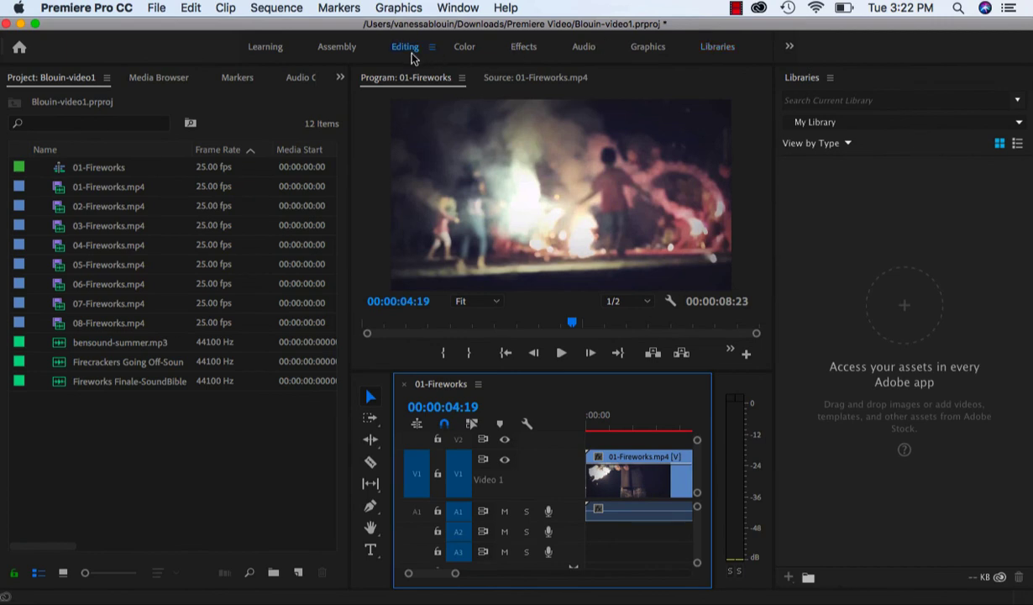